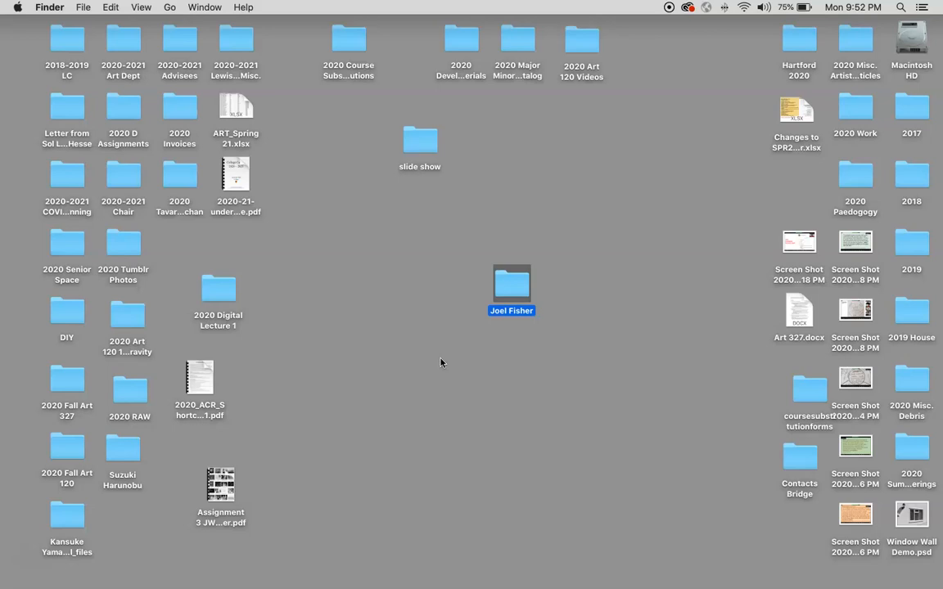
Reposition the folder labelled with a person's name in the open area of the desktop and open it
drag(506, 310, 477, 353)
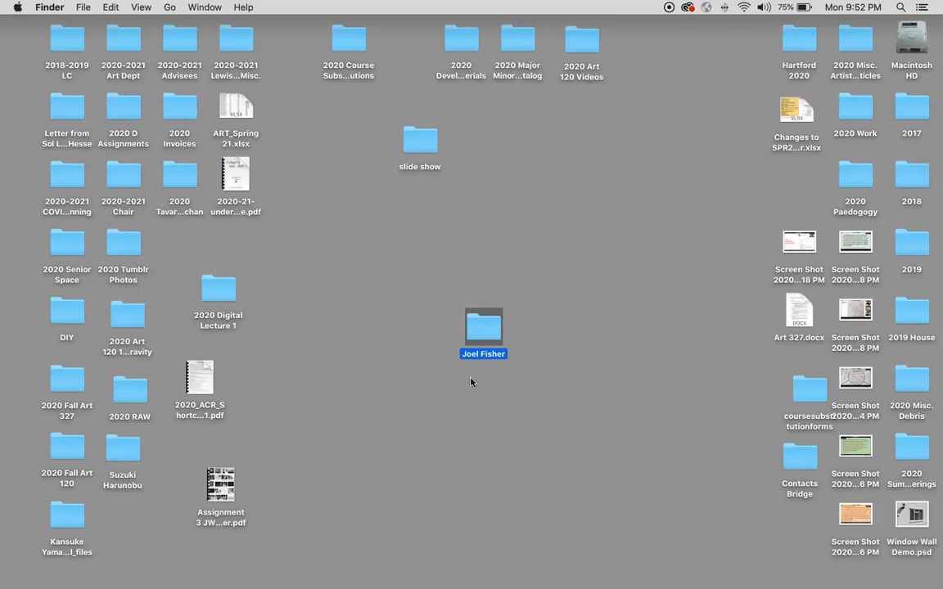
double_click(487, 332)
double_click(244, 103)
drag(246, 120, 125, 53)
drag(488, 336, 526, 379)
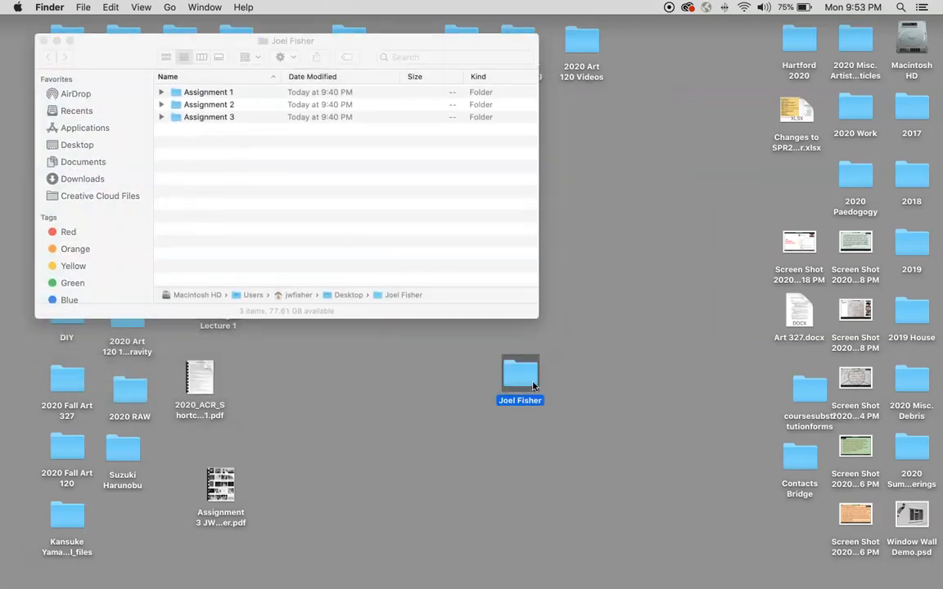
Look through the subfolders of Assignment 3 in the personal folder, and close the window
click(162, 117)
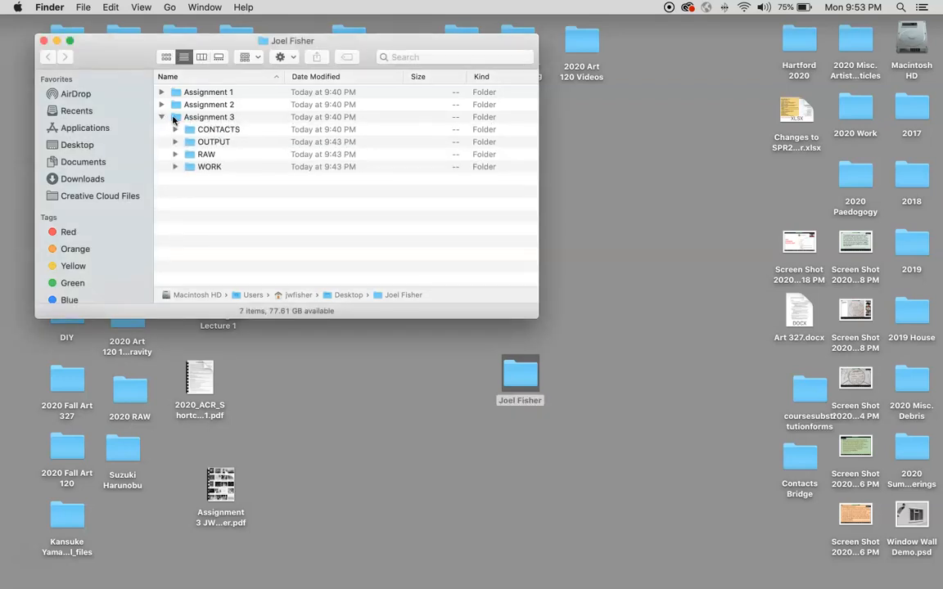
double_click(205, 116)
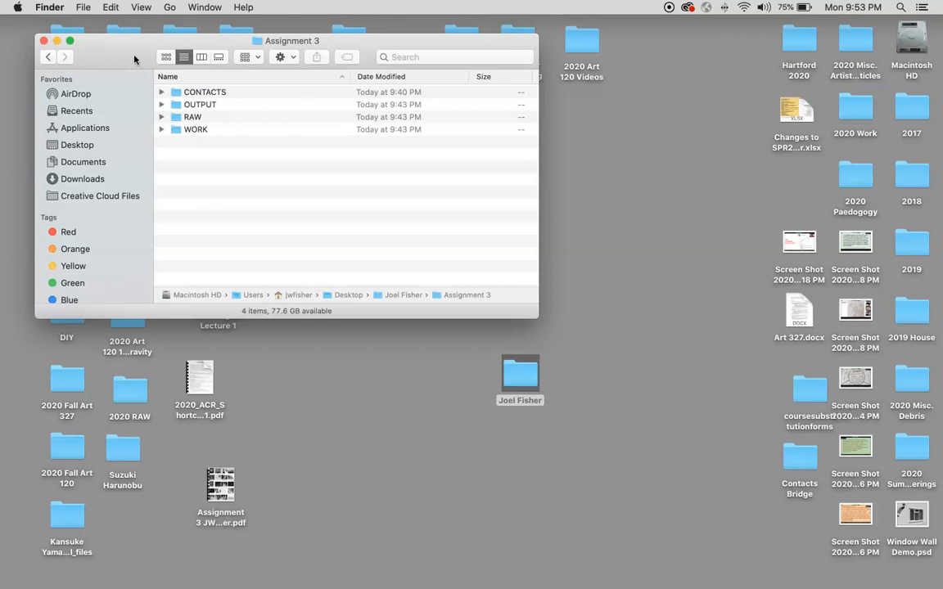
drag(134, 59, 166, 71)
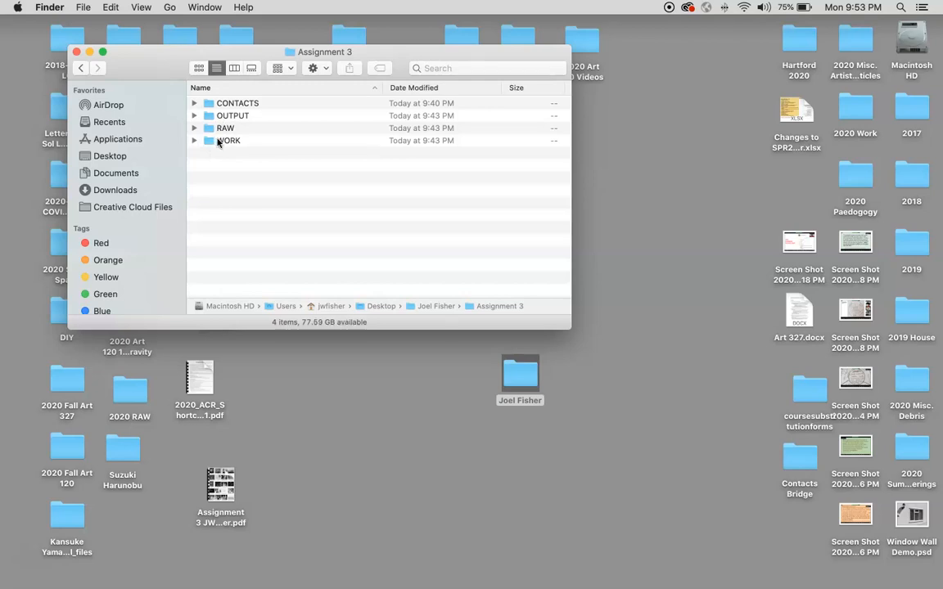
drag(139, 64, 165, 95)
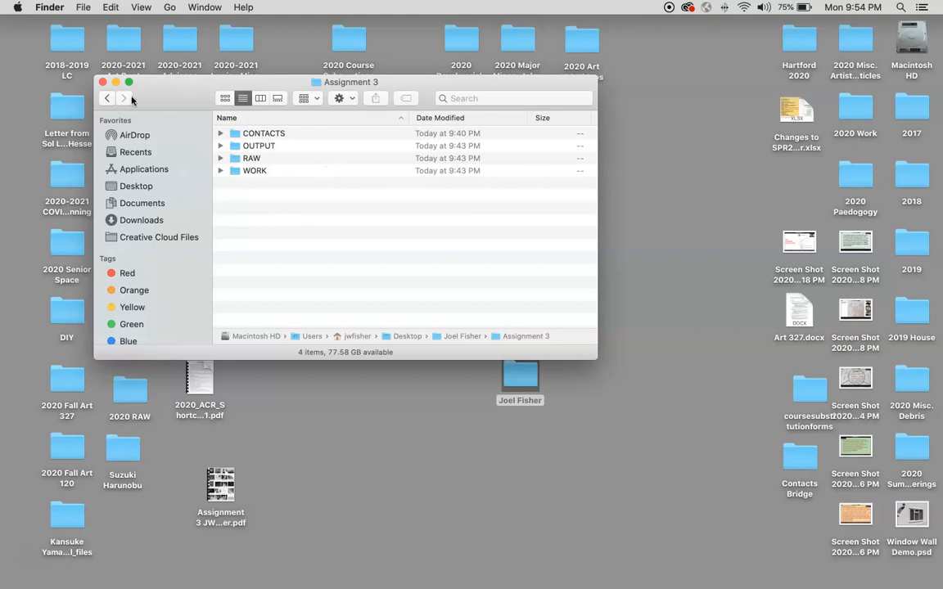
click(102, 82)
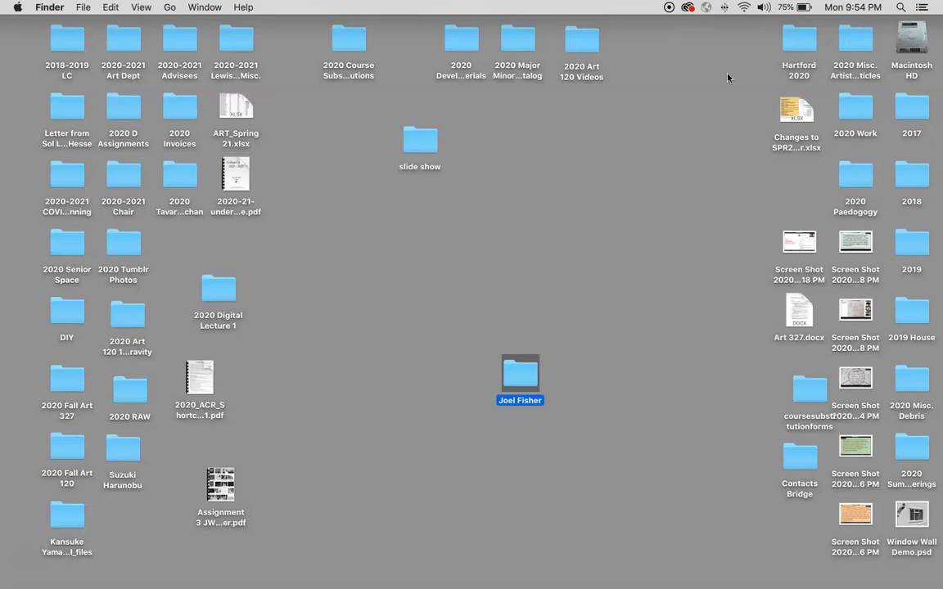
View the Applications folder on Macintosh HD, and close its window
click(899, 7)
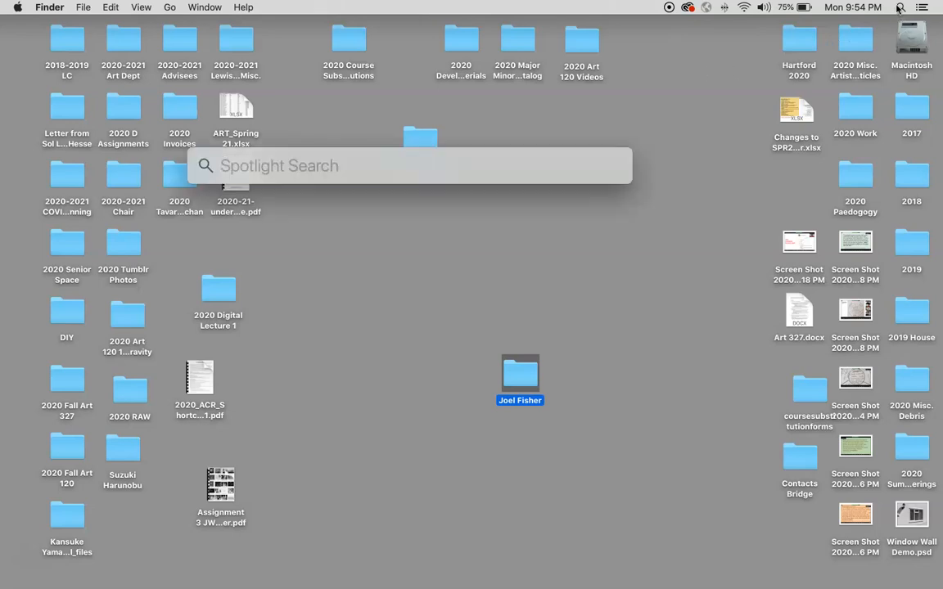
click(900, 7)
double_click(910, 41)
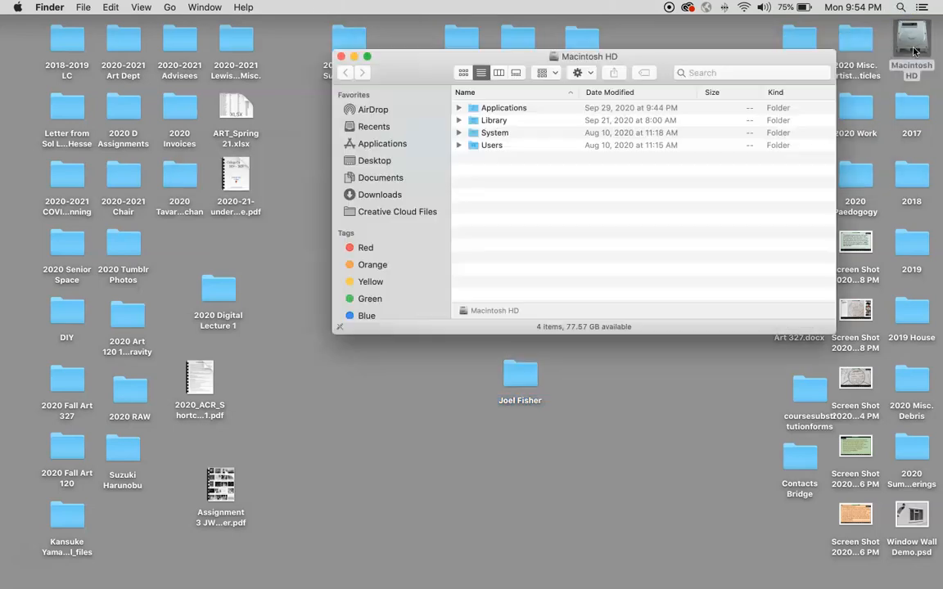
double_click(516, 107)
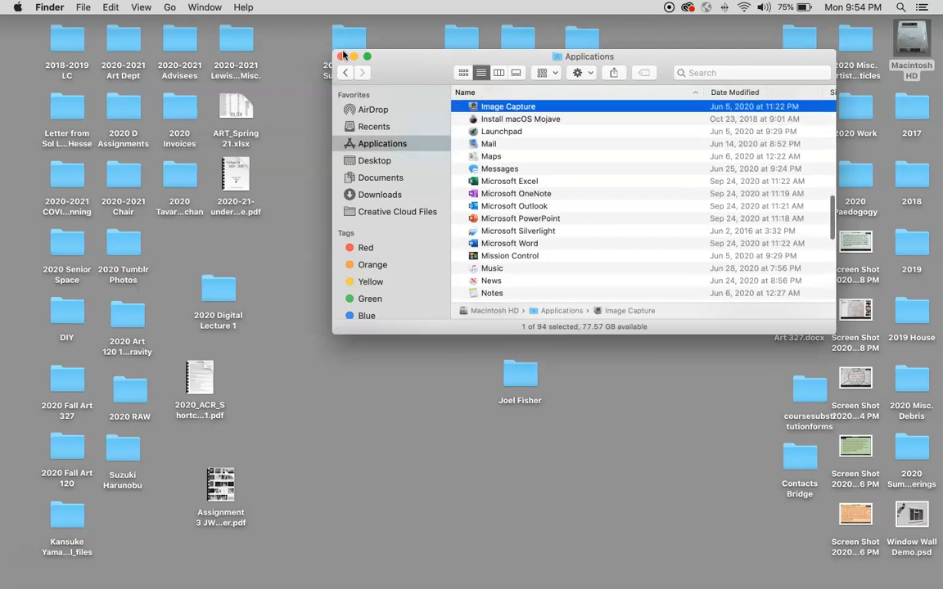
key(super+w)
Look over the installed applications and switch to Adobe Bridge 2020
mouse_move(743, 579)
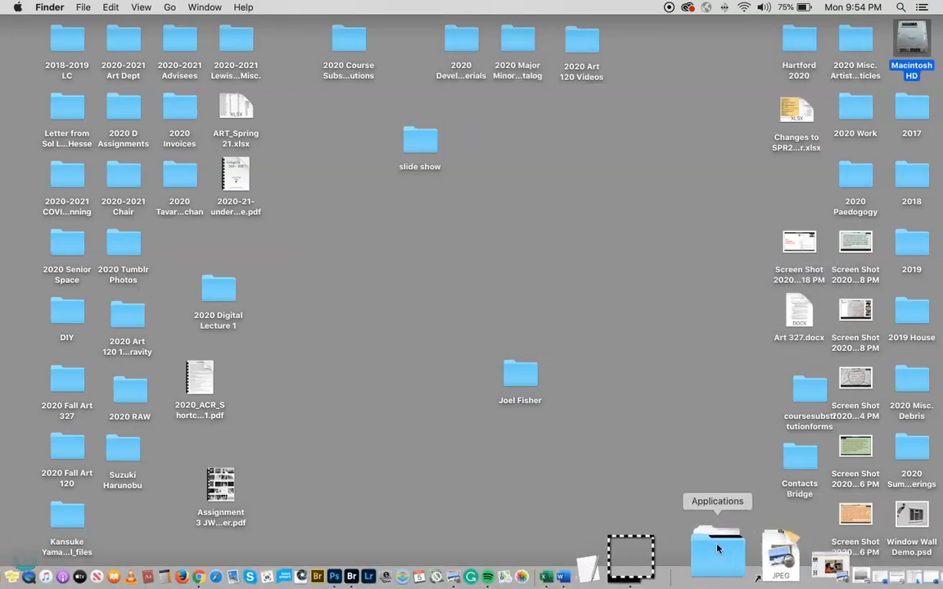
click(717, 549)
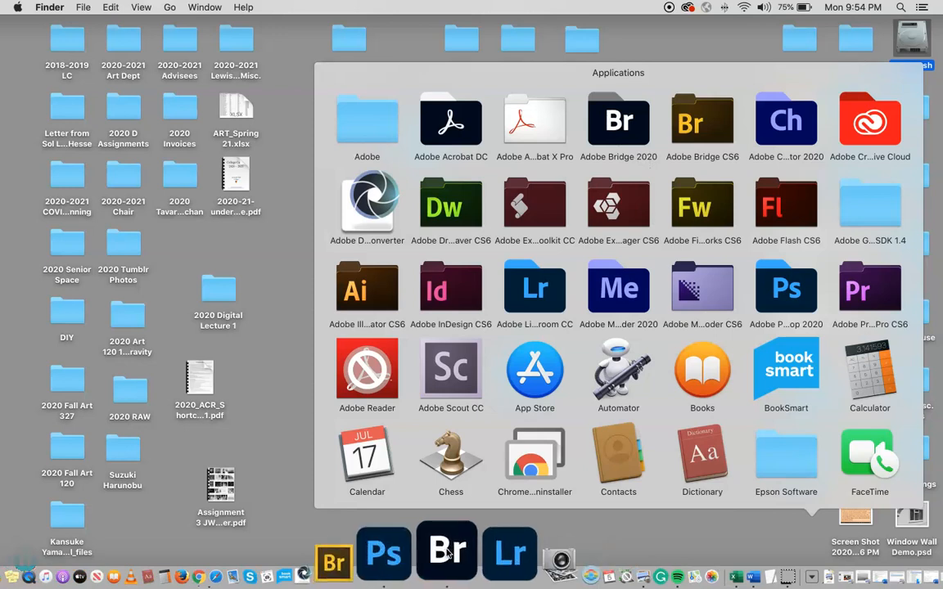
click(292, 507)
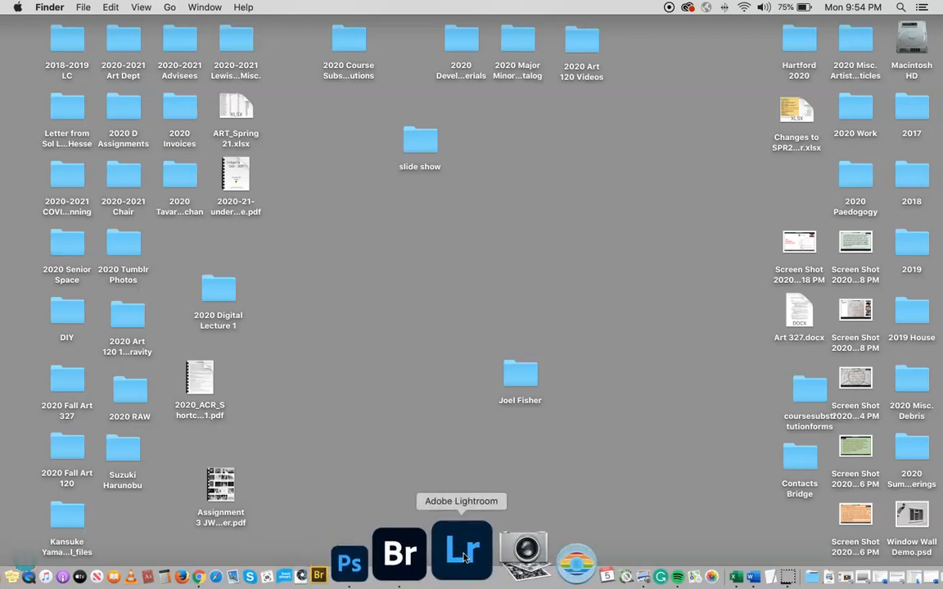
click(438, 553)
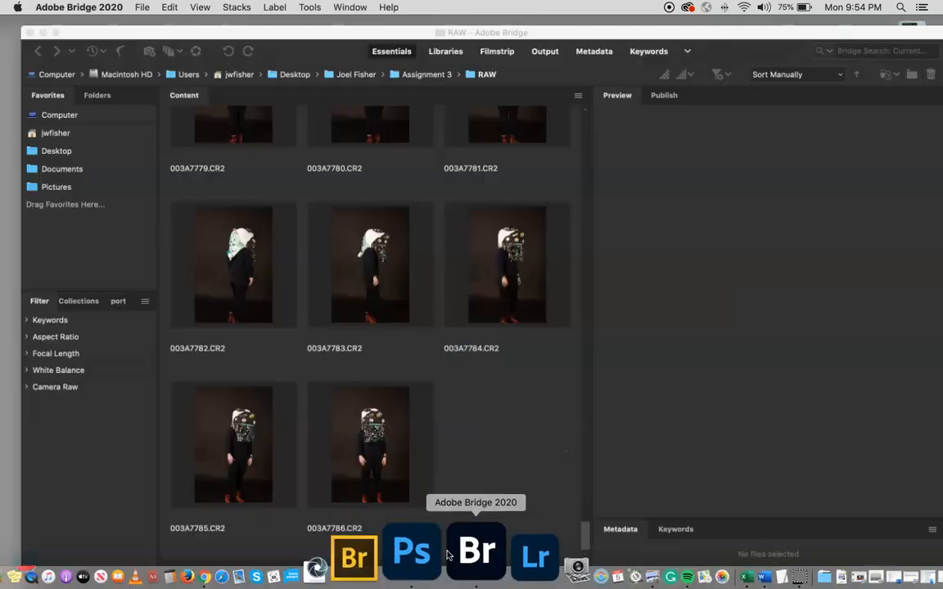
Browse to the Desktop location with the folder tree shown, and collapse the File Type filter category
click(278, 65)
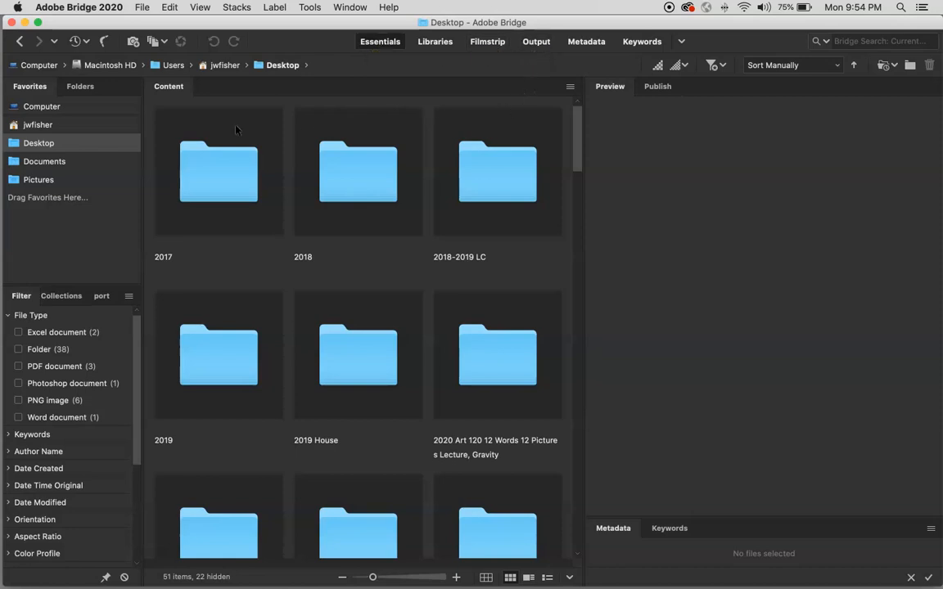
click(80, 86)
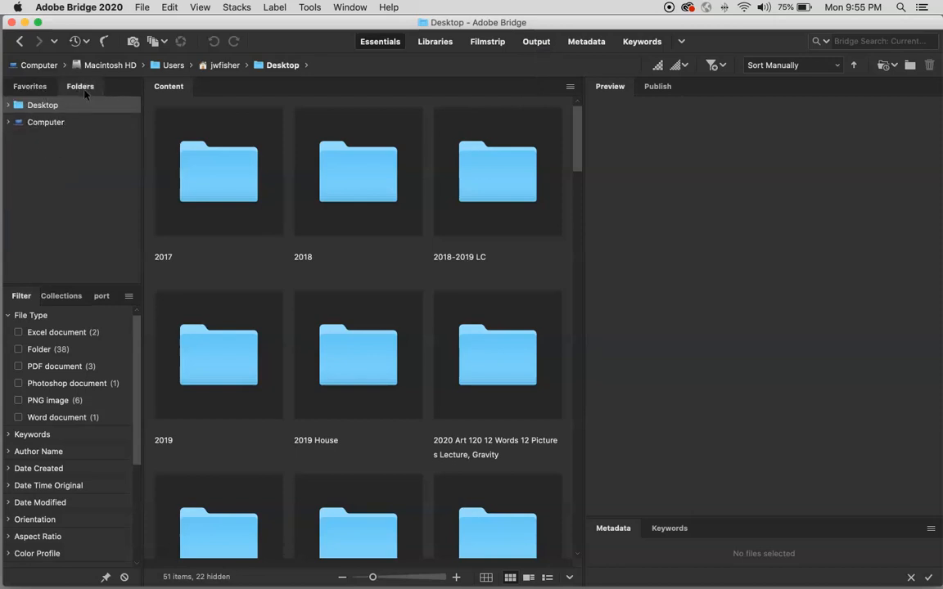
click(7, 316)
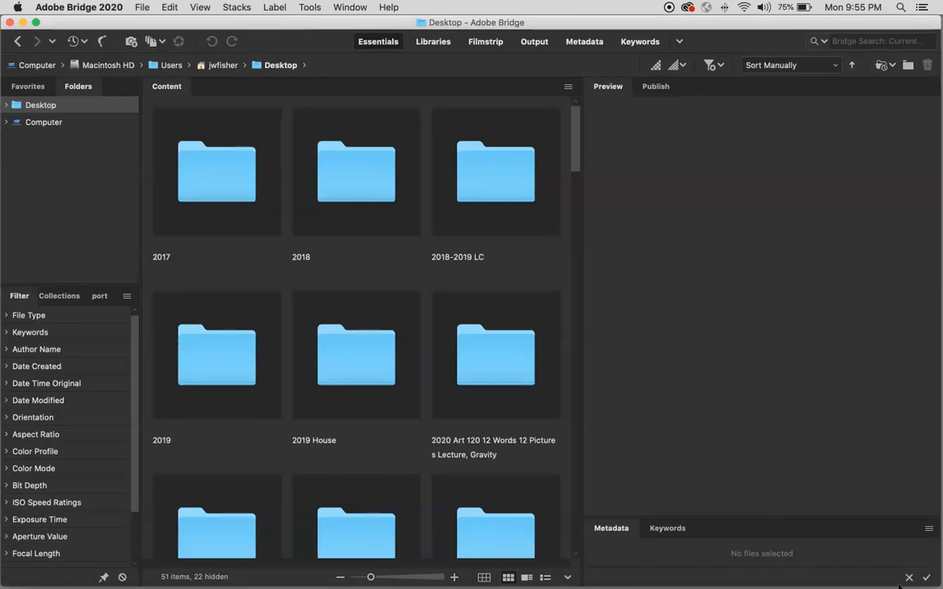
drag(939, 586, 927, 571)
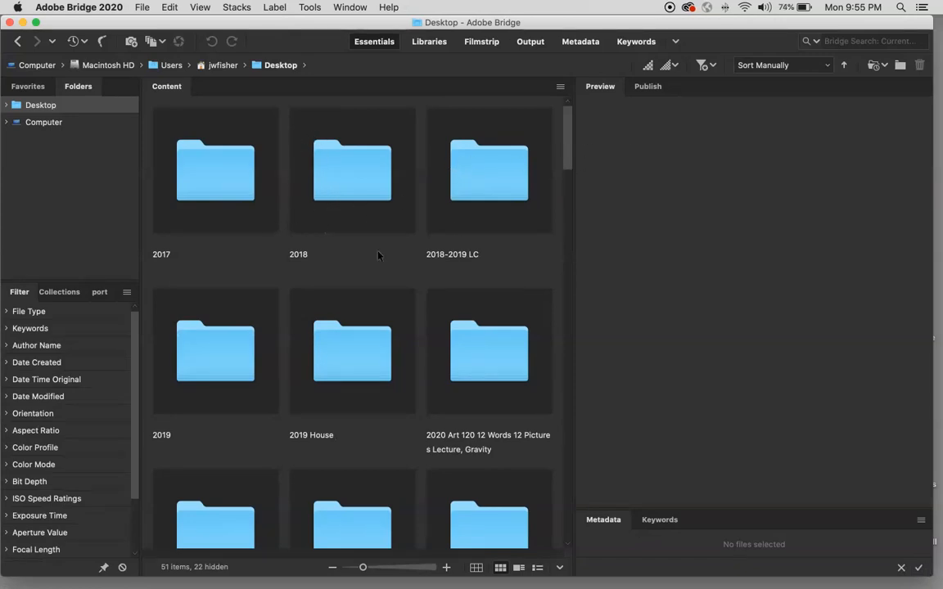
Open the RAW folder inside Assignment 3 of the personal folder on the Desktop
scroll(378, 256, down, 6)
scroll(374, 259, down, 15)
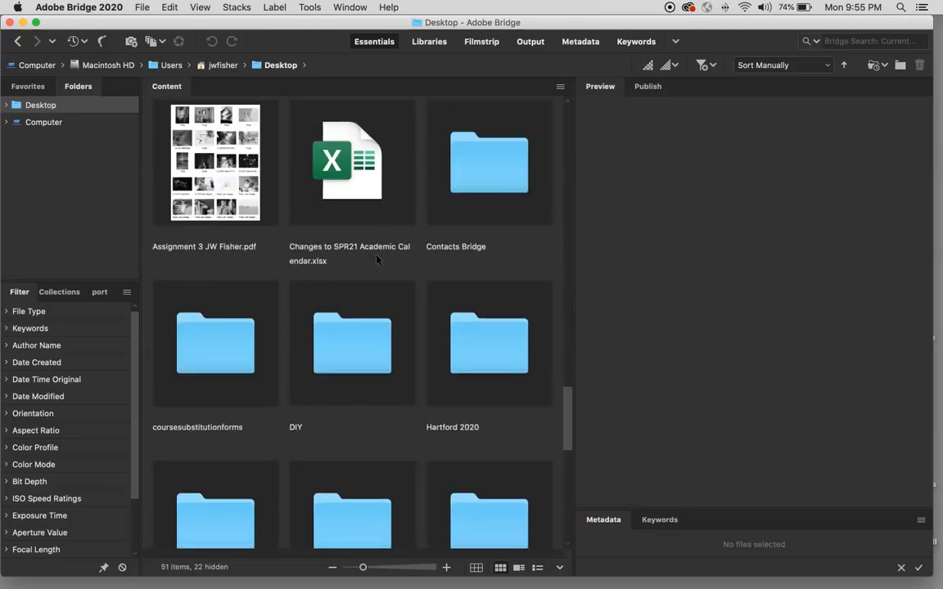
scroll(377, 259, down, 2)
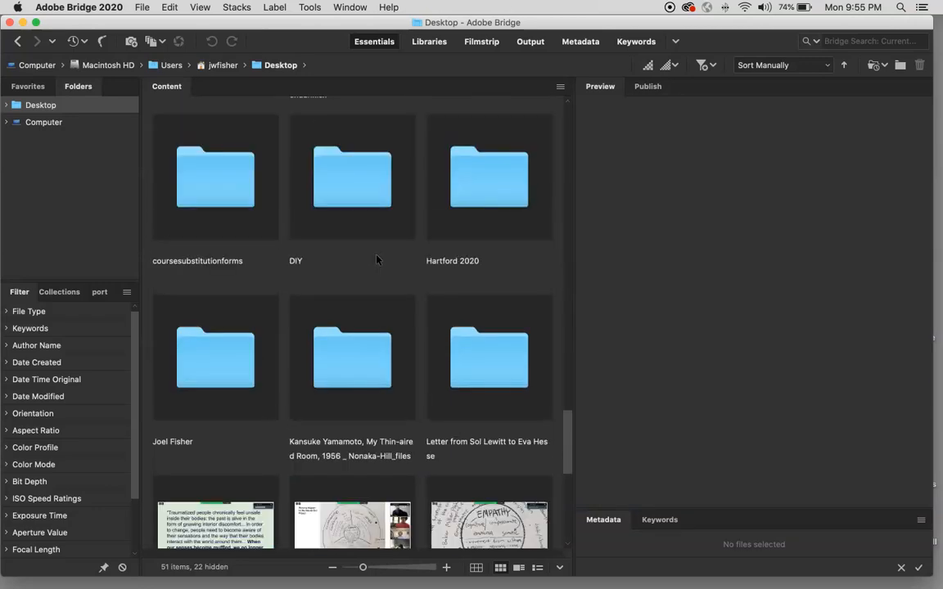
double_click(223, 352)
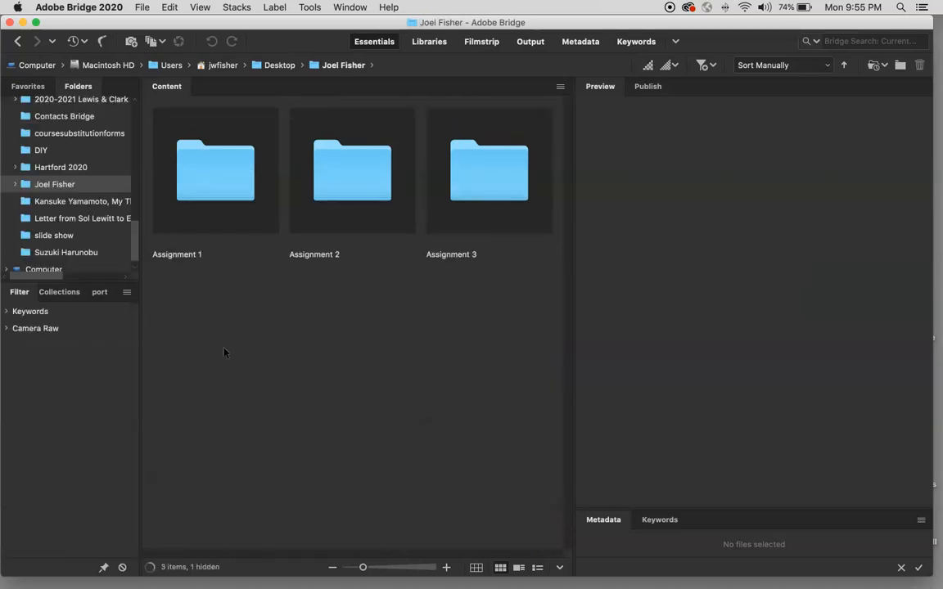
double_click(475, 184)
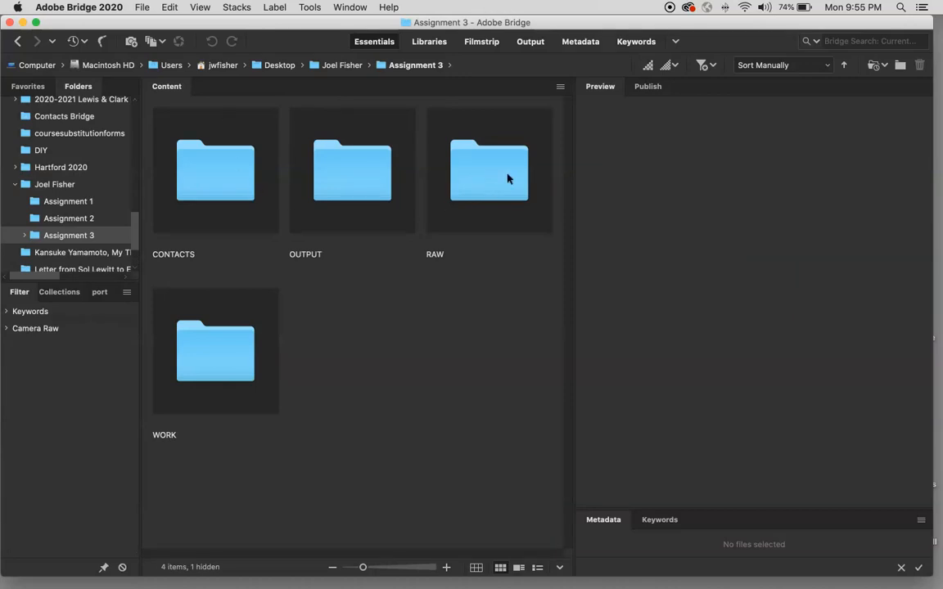
click(489, 173)
double_click(488, 173)
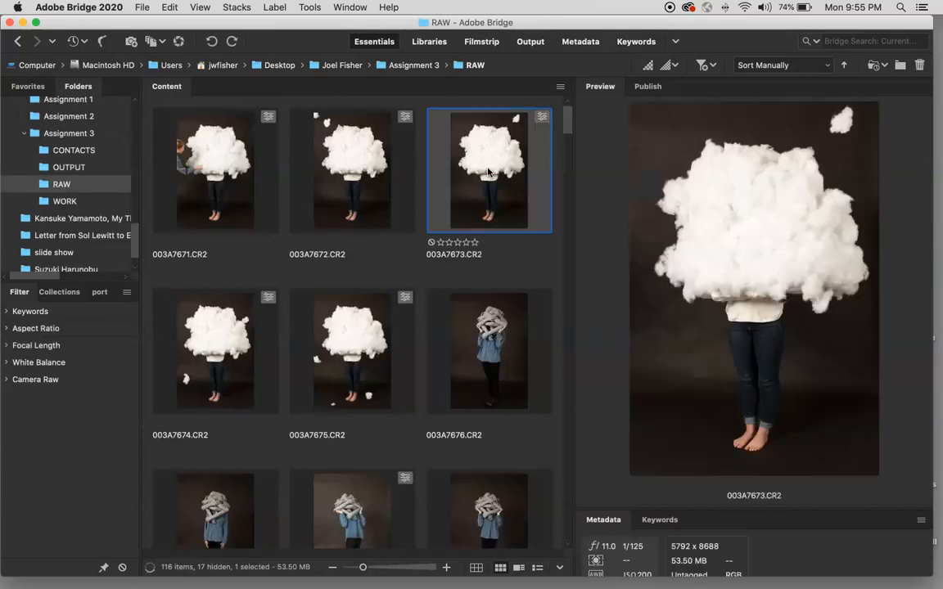
Minimize Bridge and reopen the RAW folder of Assignment 3 in it by dropping the folder from Finder onto Bridge
click(24, 23)
click(518, 398)
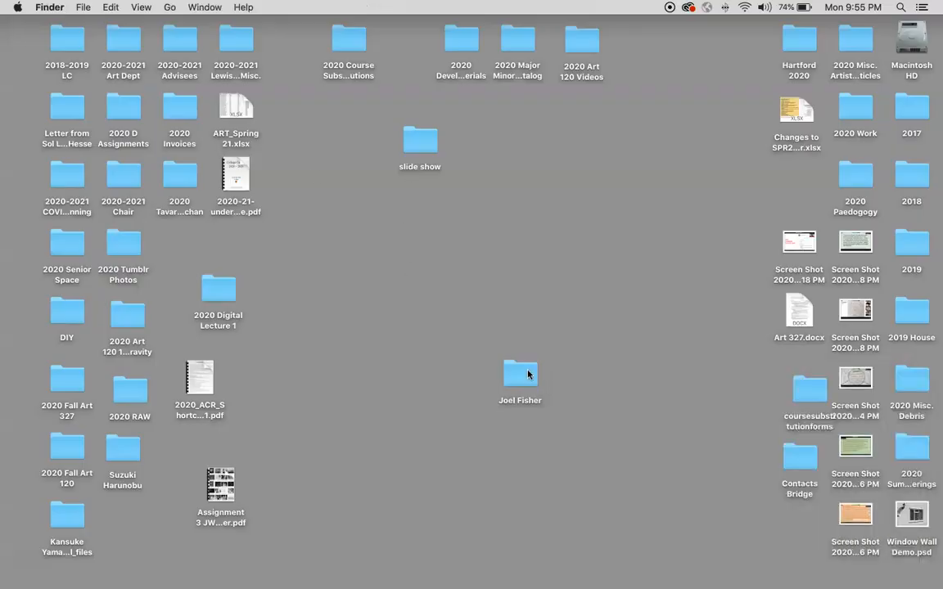
double_click(520, 375)
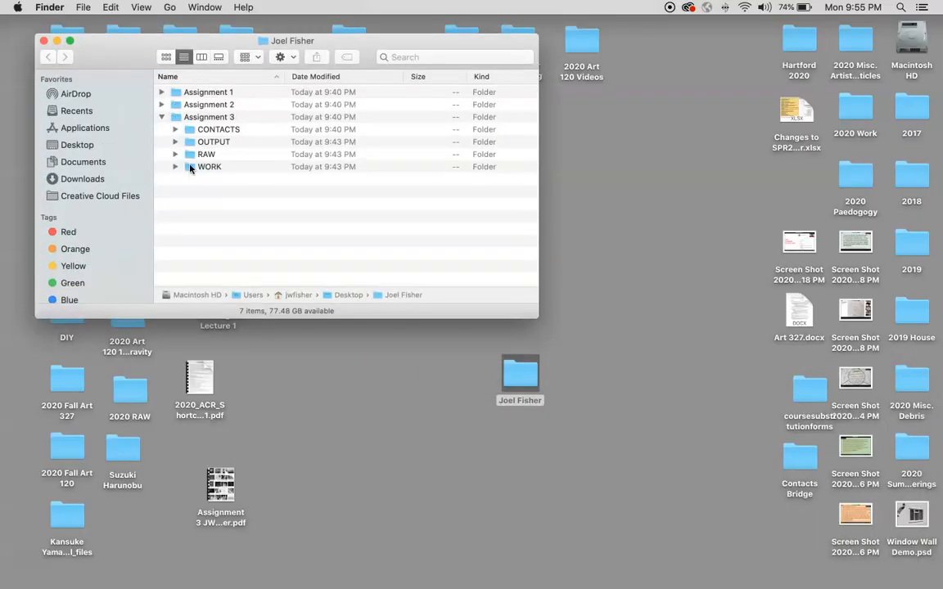
drag(190, 153, 377, 577)
drag(406, 583, 443, 563)
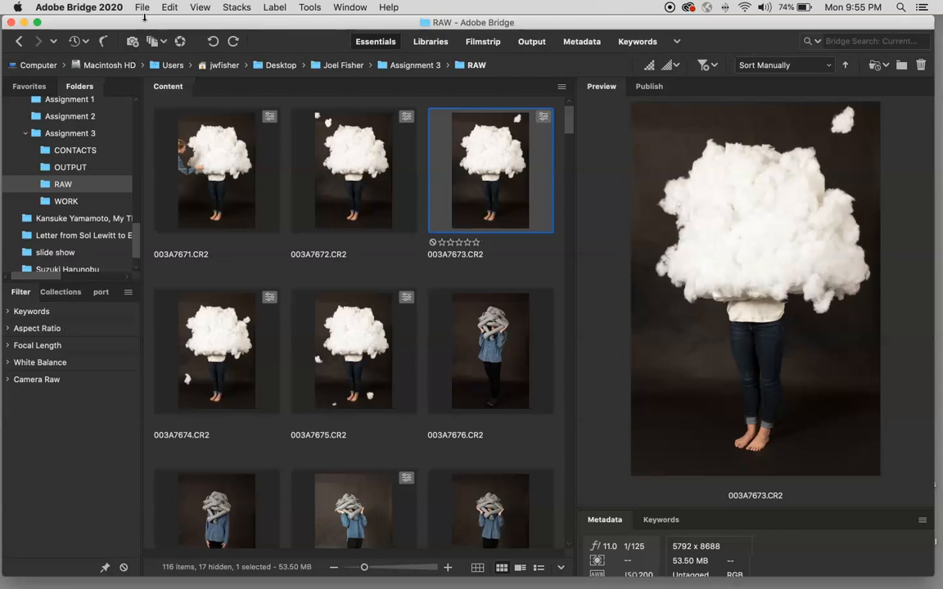
Examine the available file commands and look through the RAW folder's photo thumbnails
click(143, 9)
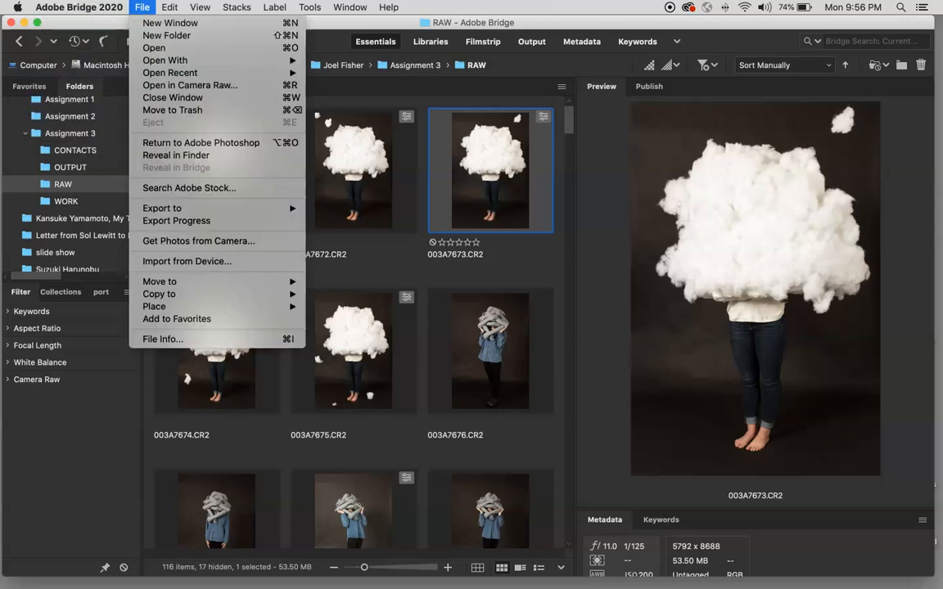
click(103, 22)
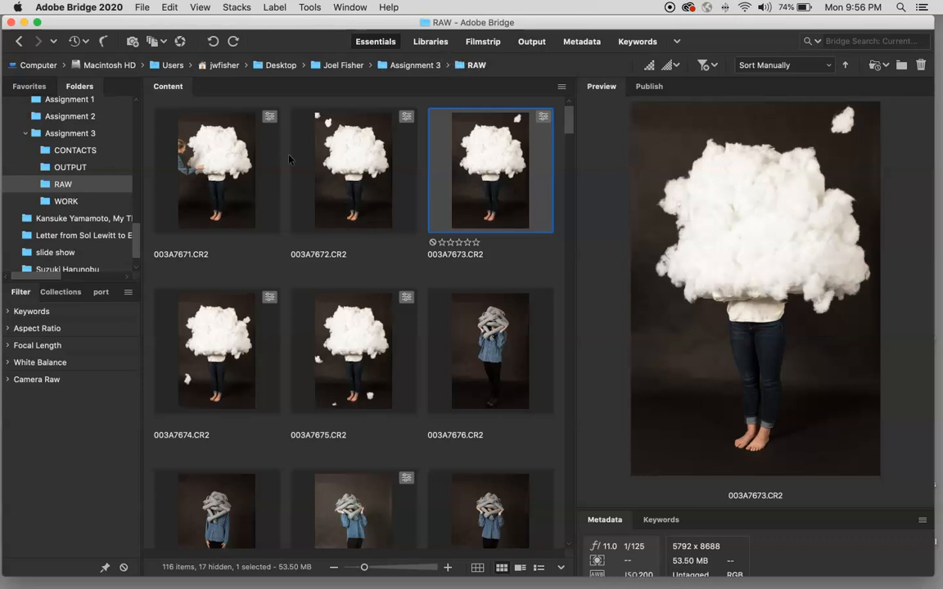
scroll(289, 159, down, 20)
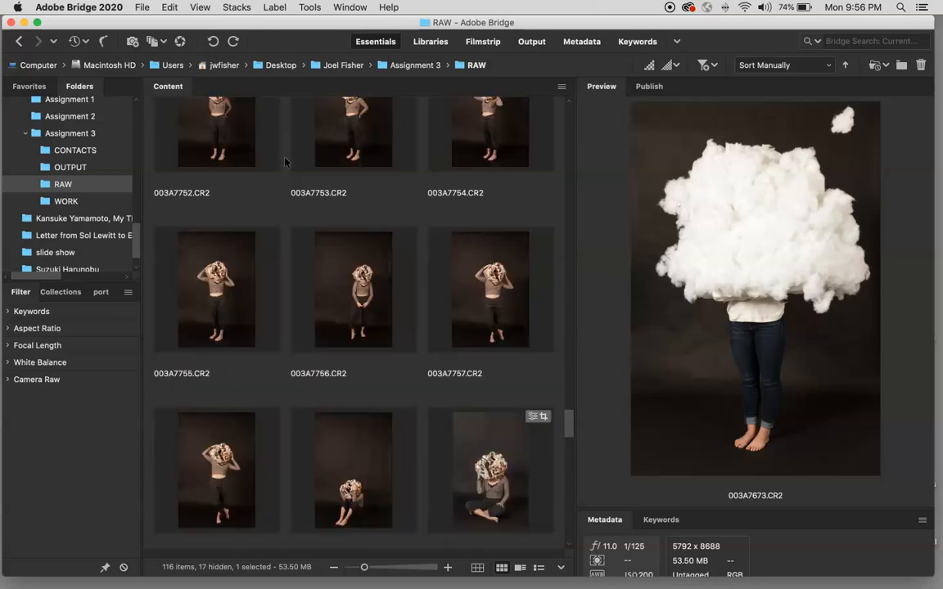
scroll(285, 161, up, 20)
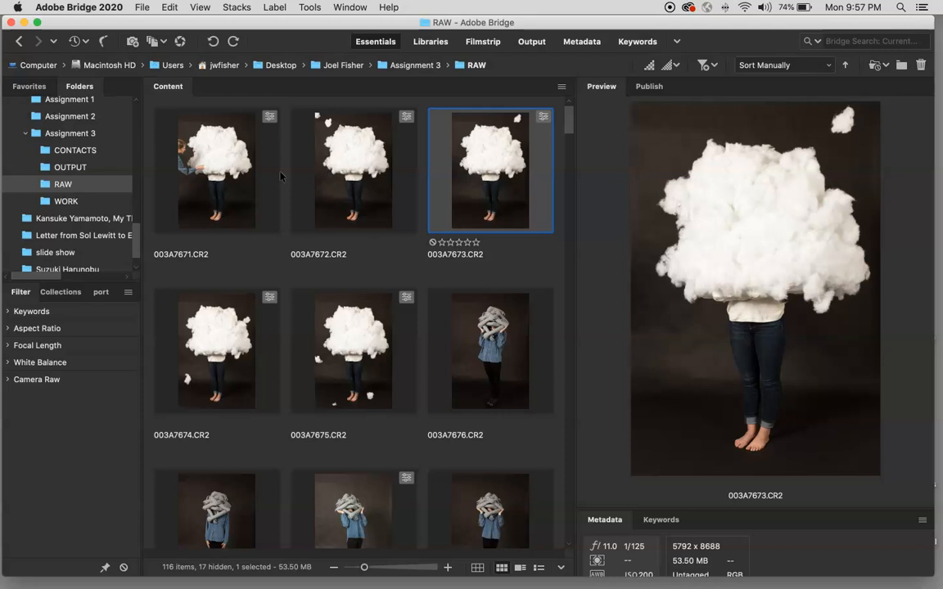
Preview the photos 003A7671.CR2 and 003A7676.CR2 one after the other
click(218, 182)
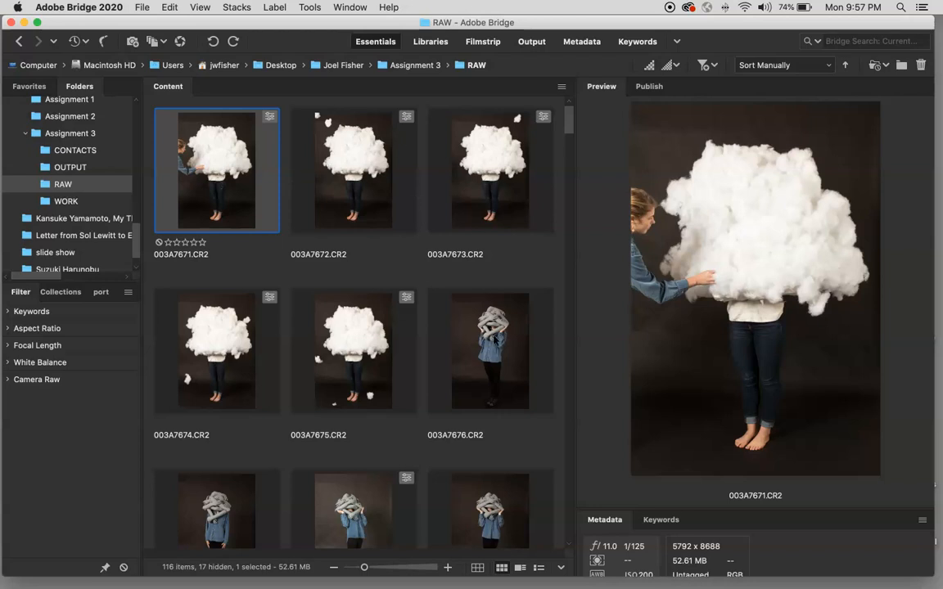
click(495, 337)
drag(446, 306, 281, 164)
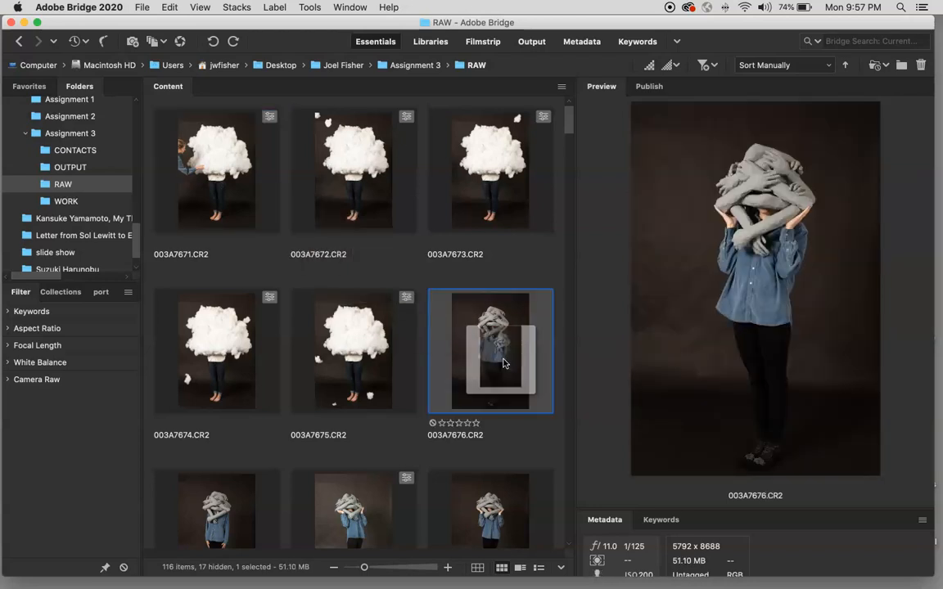
Select the photos 003A7702.CR2, 003A7698.CR2 and 003A7699.CR2 together to compare them in the preview
scroll(331, 334, down, 10)
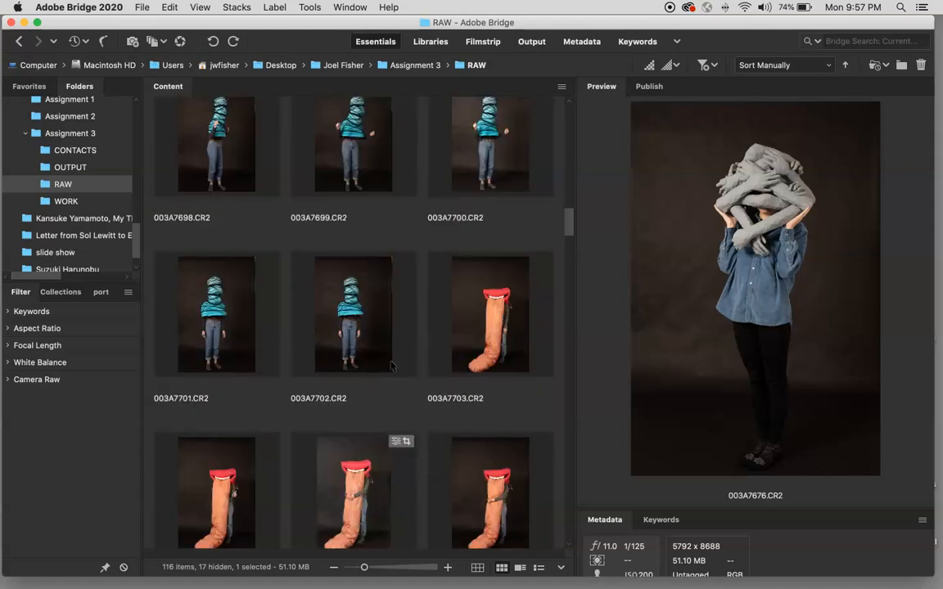
click(345, 304)
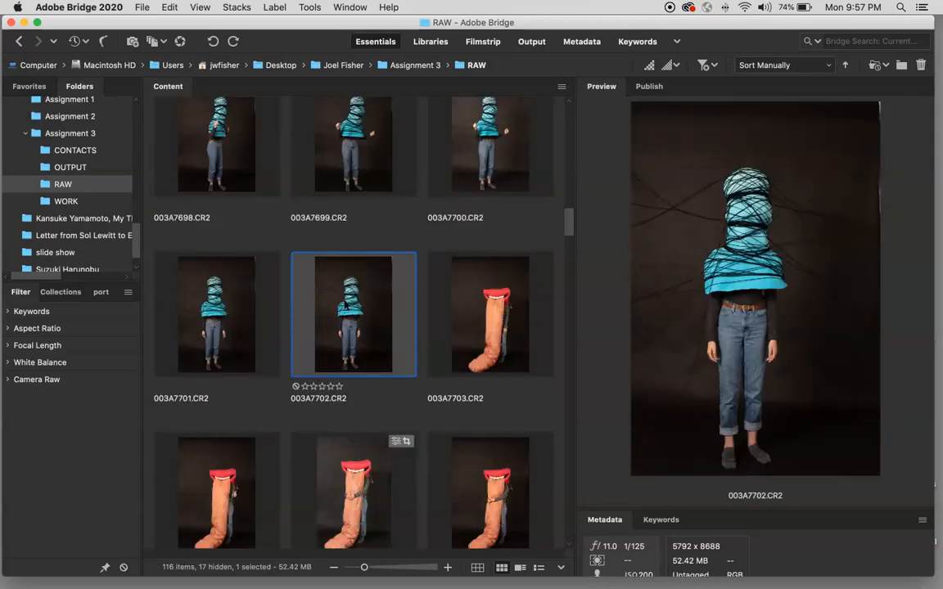
super+click(244, 117)
super+click(376, 142)
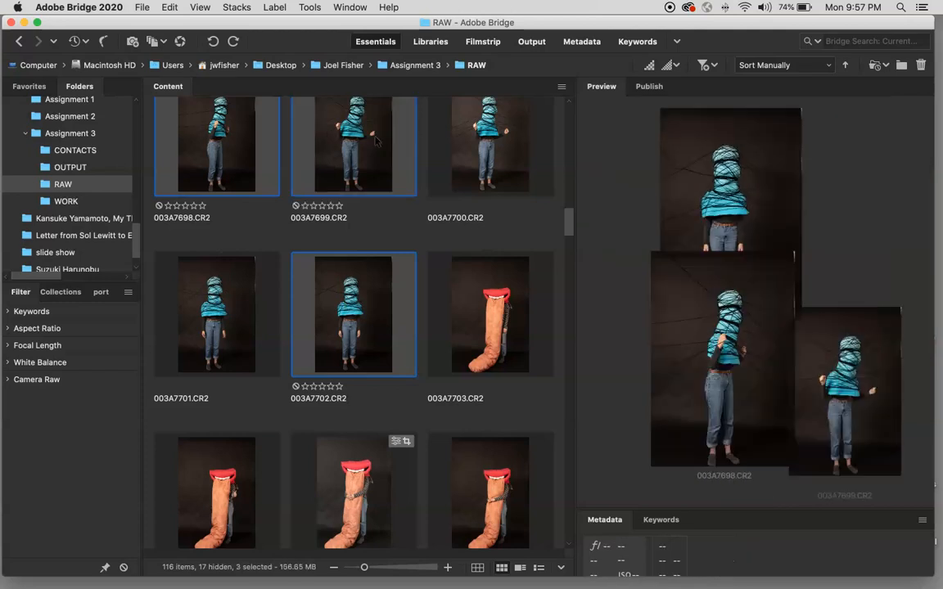
Add the photos 003A7700, 003A7701, 003A7694, 003A7697, 003A7696 and 003A7695 to the selection to compare them all in the preview
super+click(465, 154)
super+click(246, 290)
scroll(292, 290, up, 8)
scroll(292, 290, down, 5)
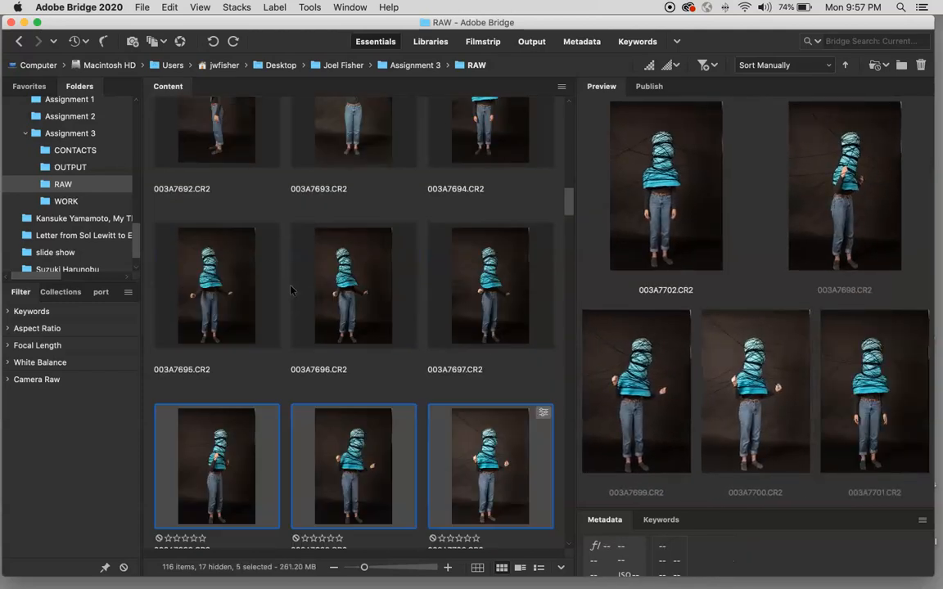
super+click(462, 149)
super+click(461, 274)
super+click(310, 275)
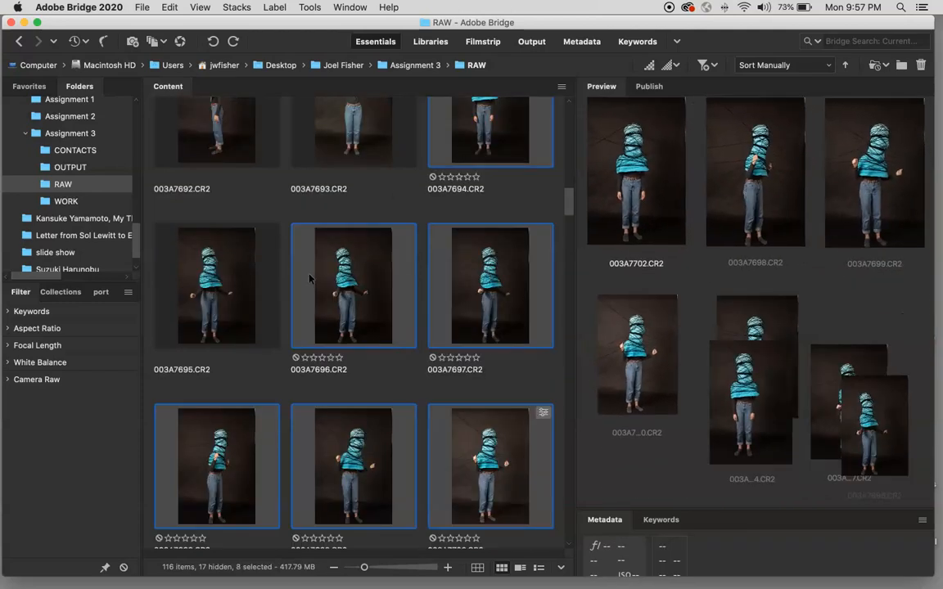
super+click(254, 269)
Look through the RAW folder's thumbnails and select all of its photos
scroll(398, 262, up, 10)
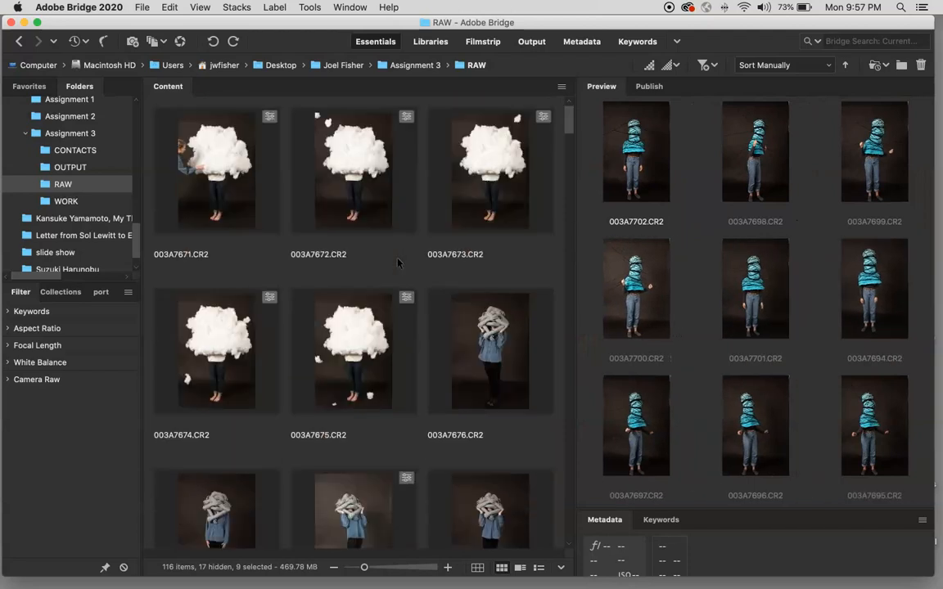
scroll(397, 262, down, 12)
scroll(398, 263, up, 10)
scroll(397, 262, down, 20)
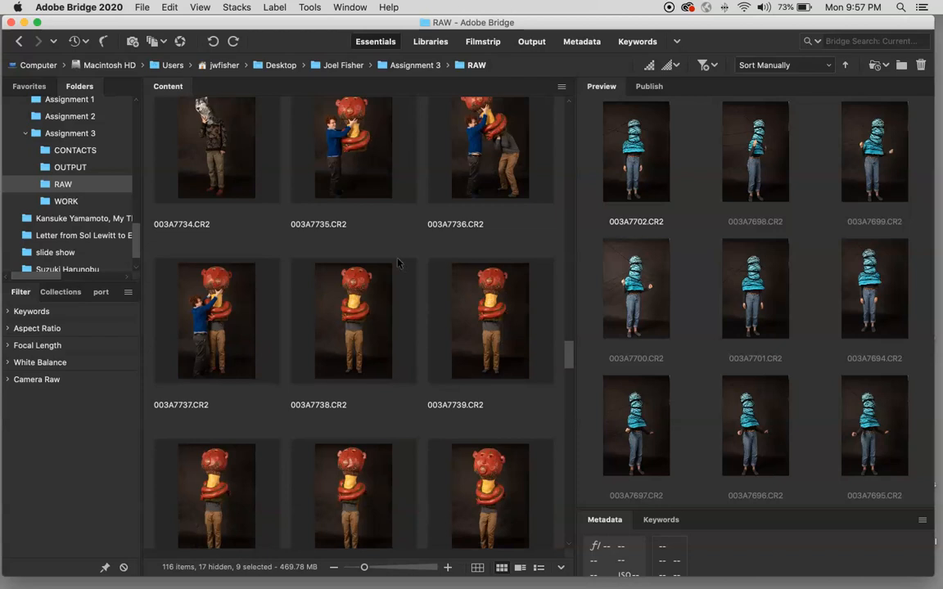
scroll(398, 262, up, 20)
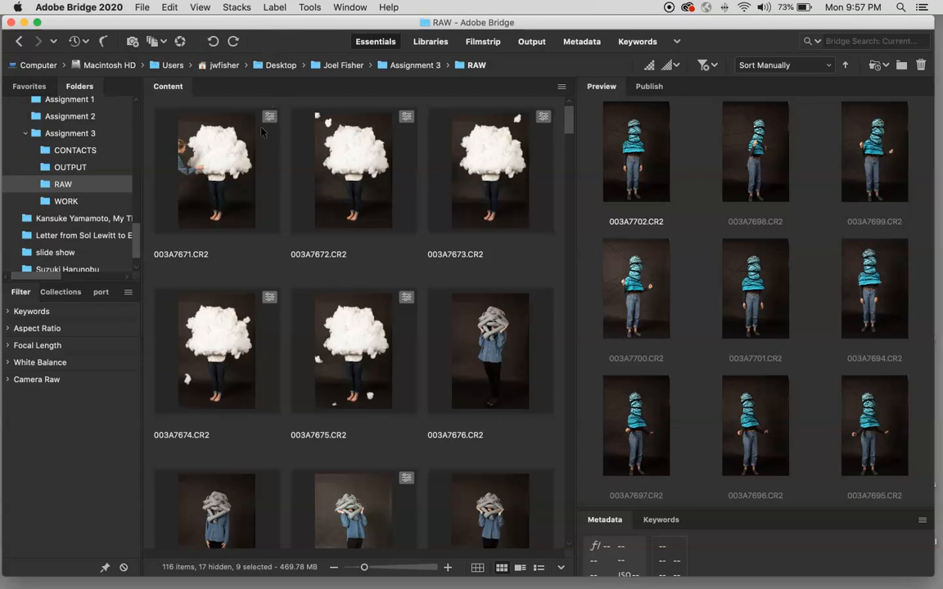
key(super+a)
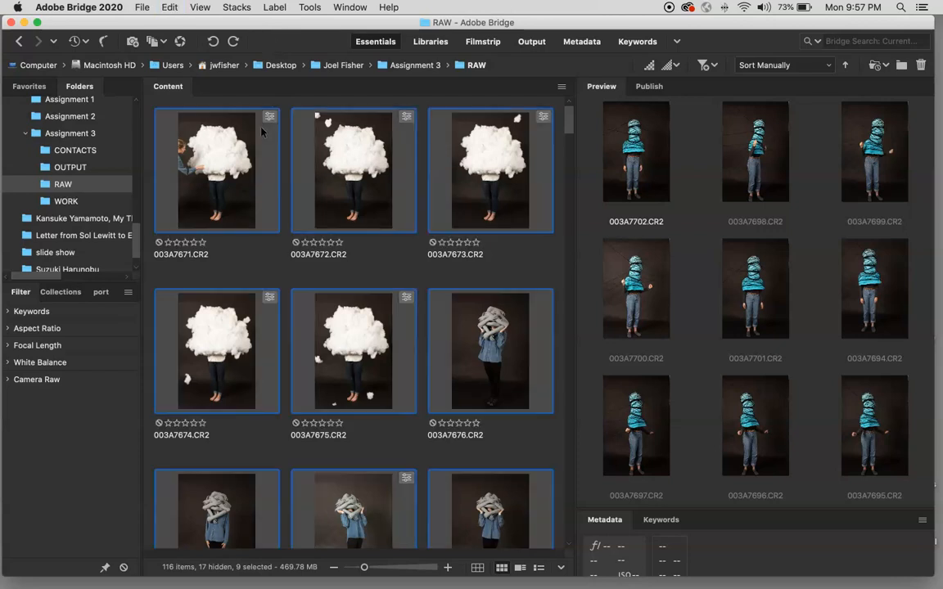
scroll(398, 271, down, 20)
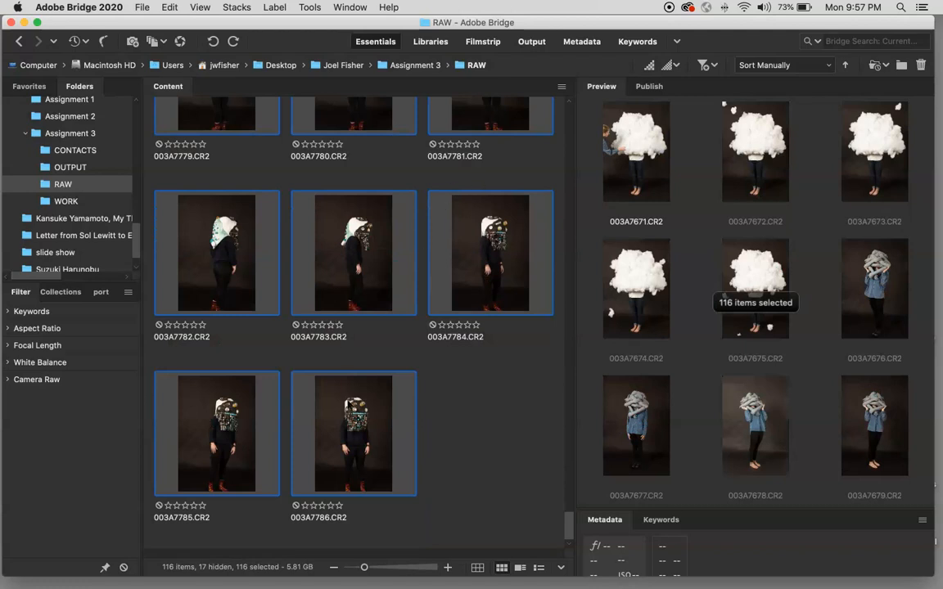
scroll(352, 384, up, 20)
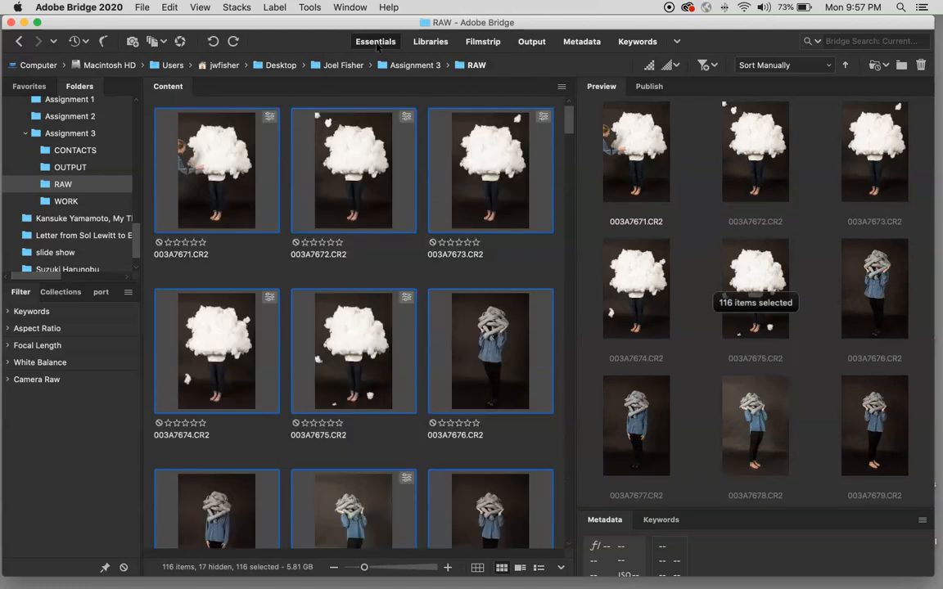
Switch to the Output workspace and review the available page templates, keeping 4 x 5 Contact Sheet
click(531, 41)
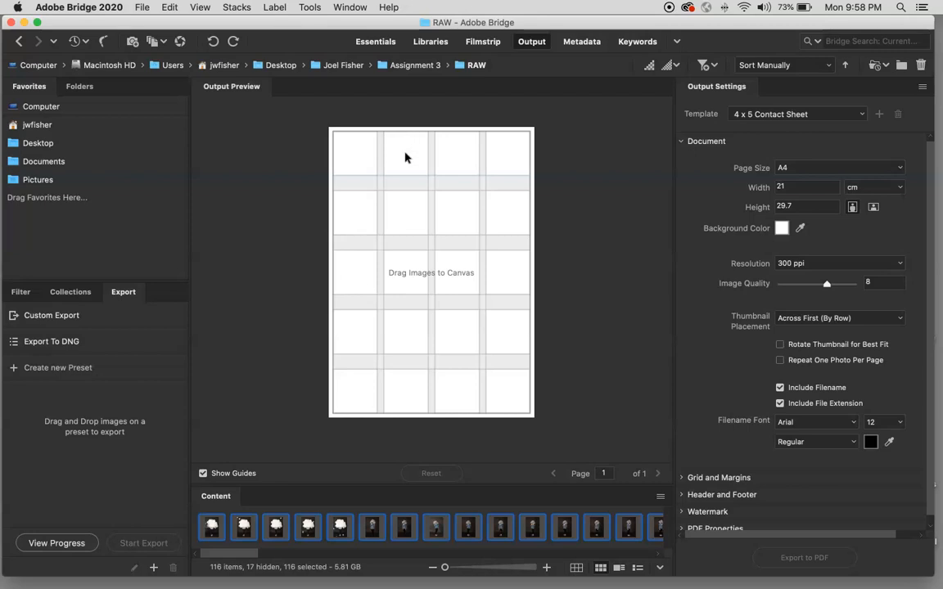
click(682, 141)
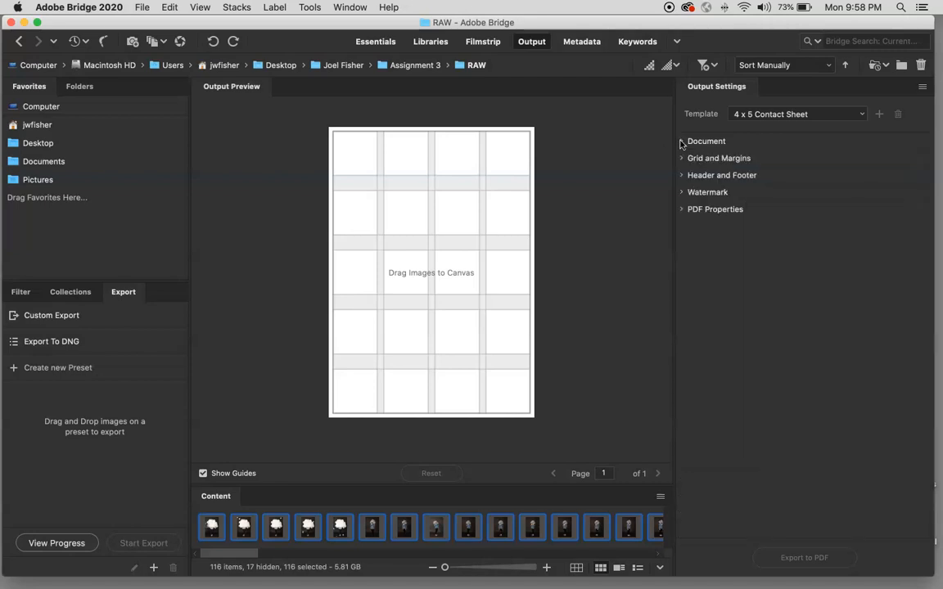
click(861, 115)
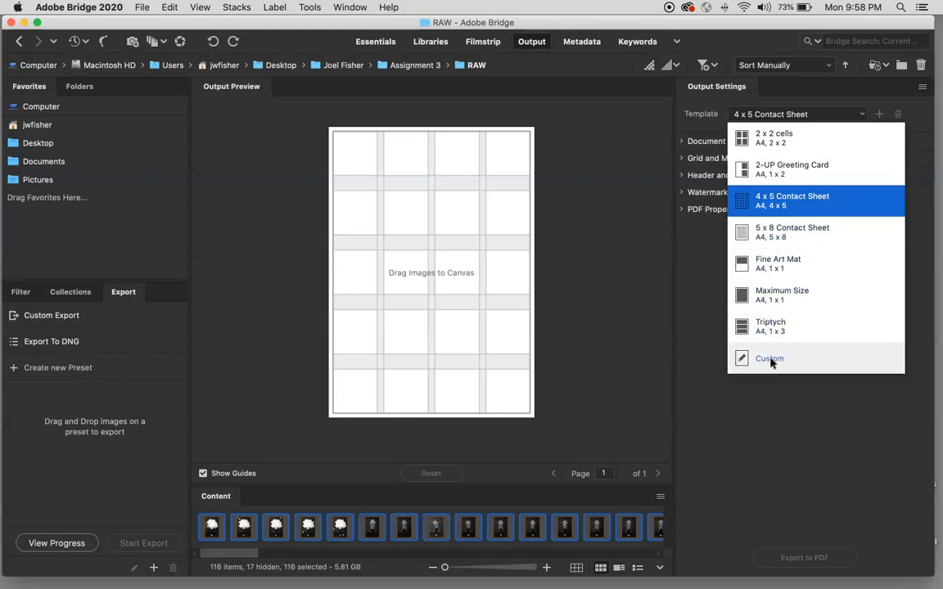
click(697, 154)
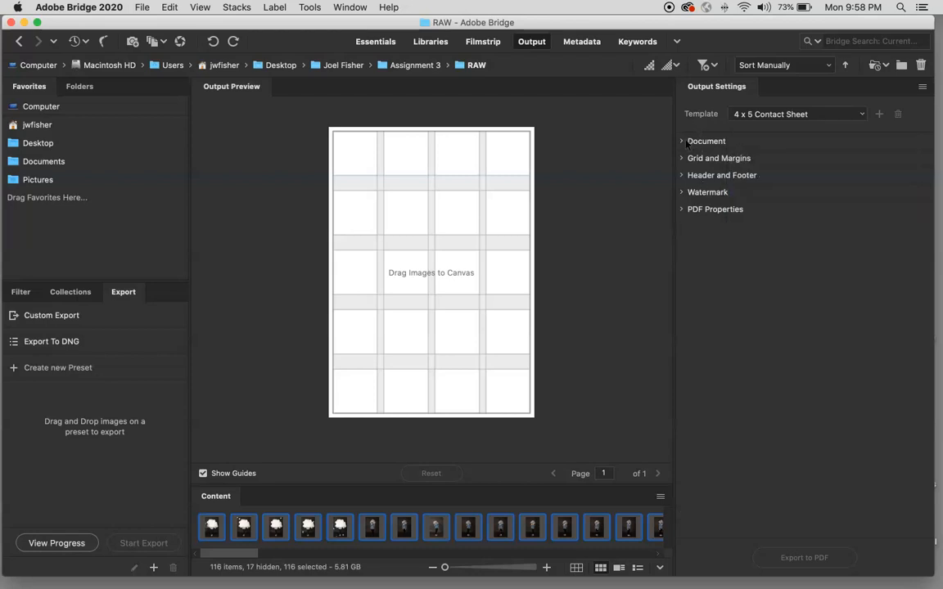
Set the contact sheet's page size to Letter in the document settings
click(685, 143)
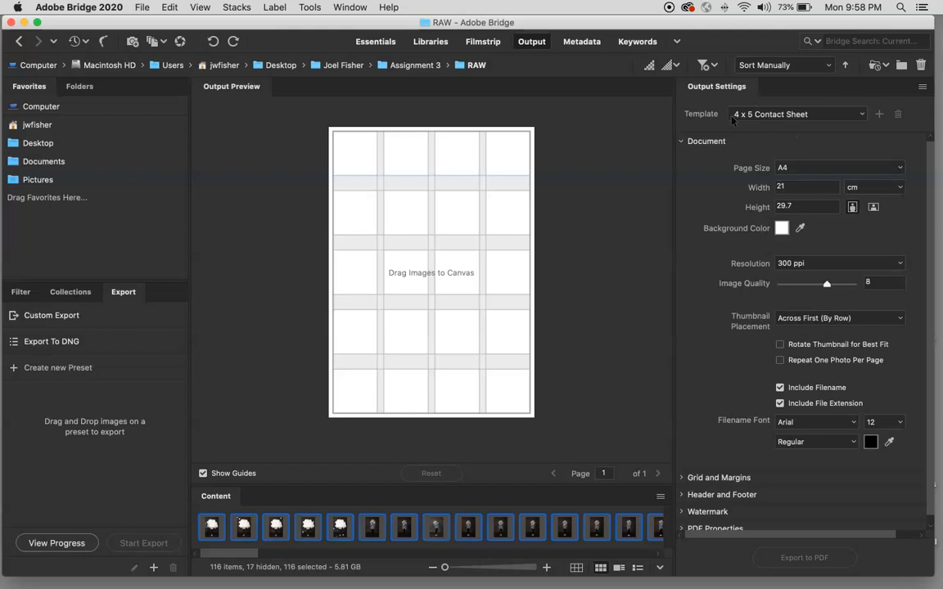
click(682, 143)
click(683, 142)
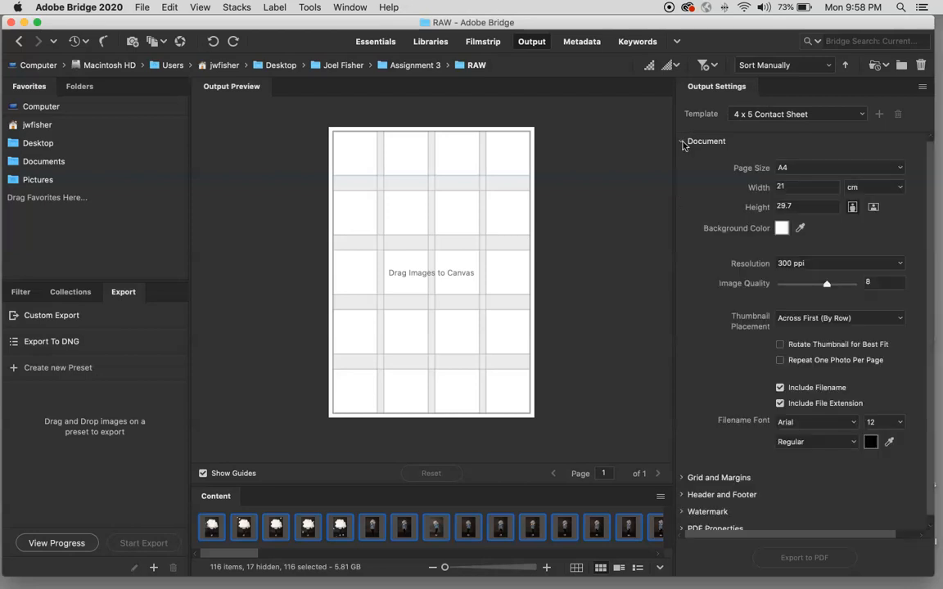
click(810, 168)
click(796, 194)
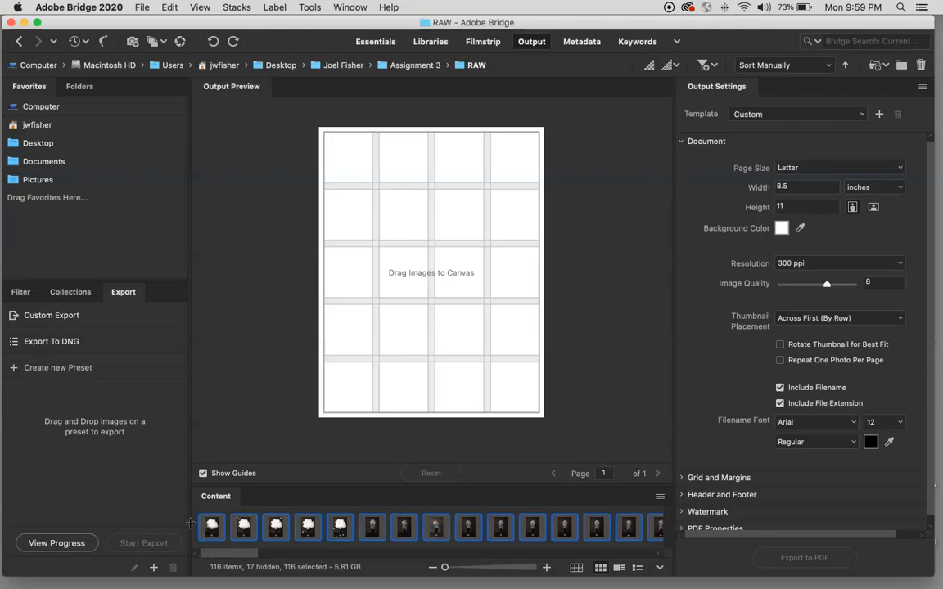
Try laying out the selected photos on the contact sheet pages, and reset the layout after looking through them
drag(205, 528, 413, 324)
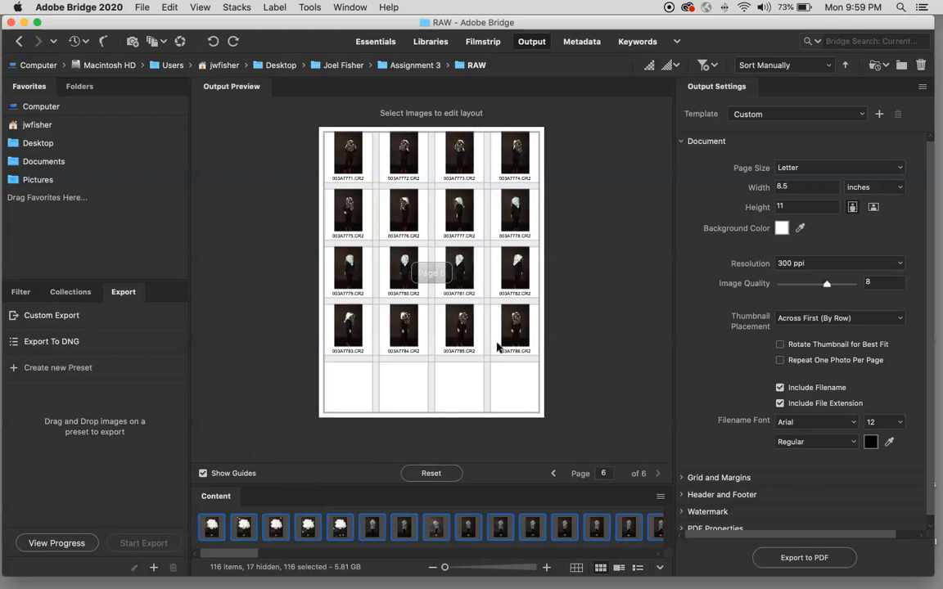
click(555, 474)
click(555, 473)
click(554, 474)
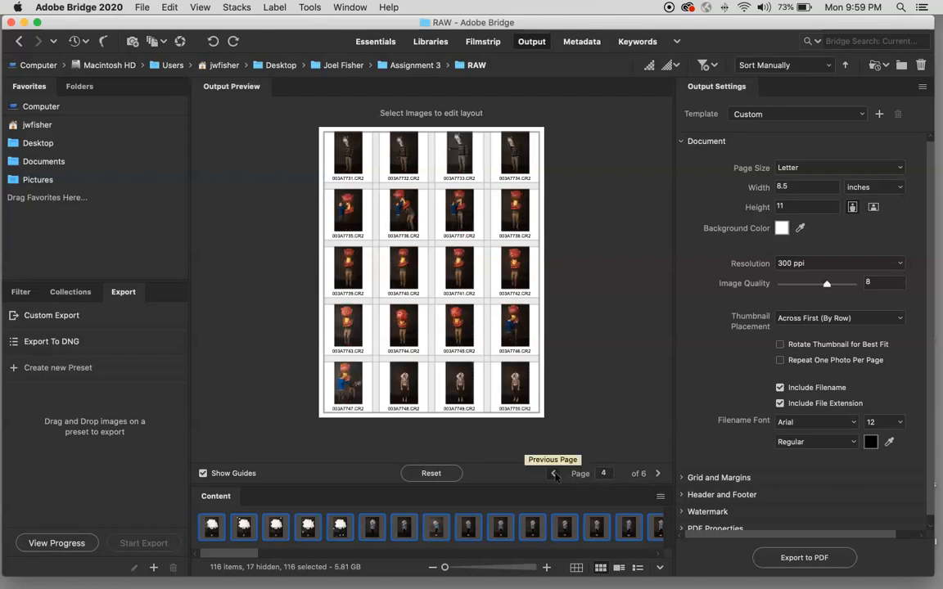
click(554, 474)
click(554, 474)
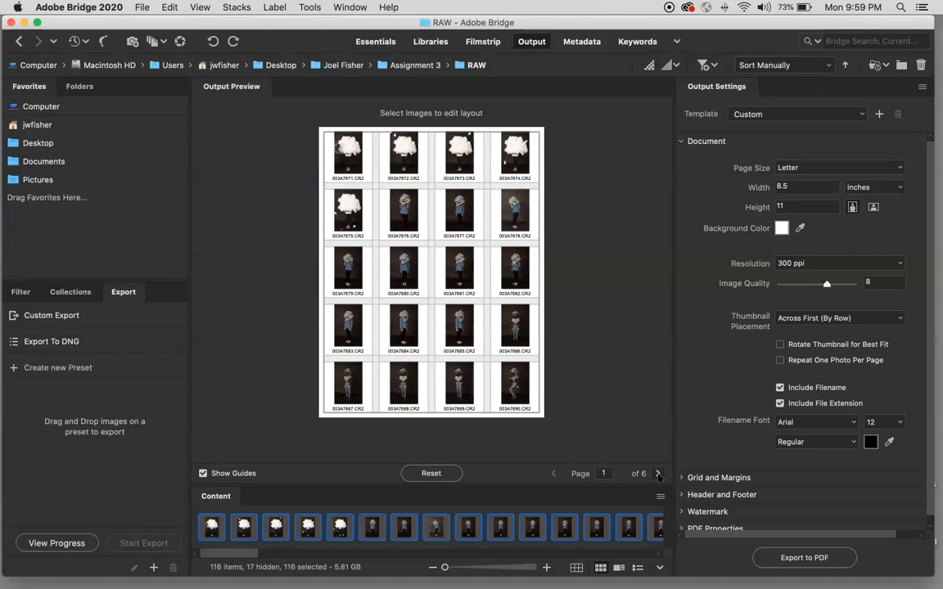
click(657, 474)
click(553, 474)
click(429, 472)
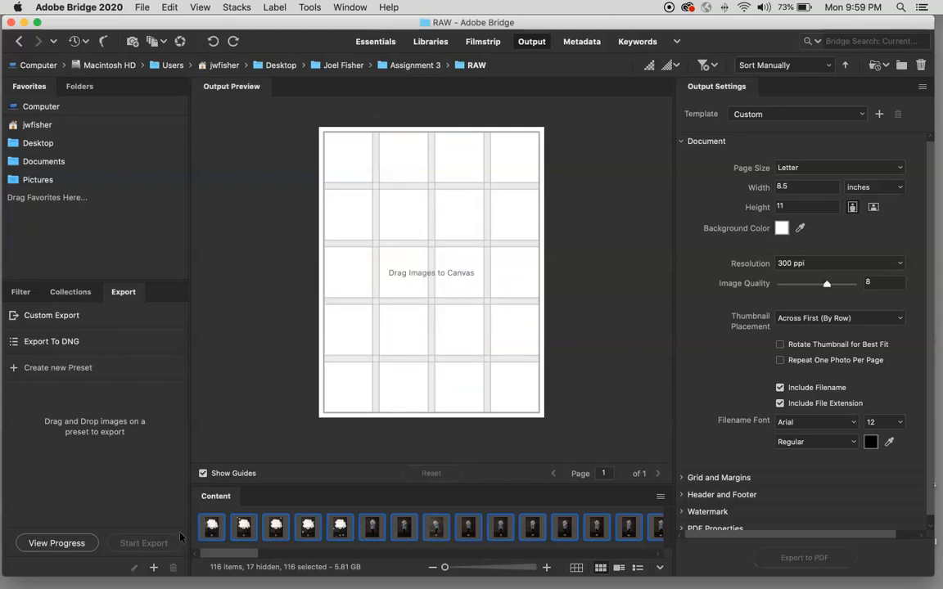
Place all selected photos on the contact sheet and check its pages back to the first, with and without guides
drag(214, 530, 429, 319)
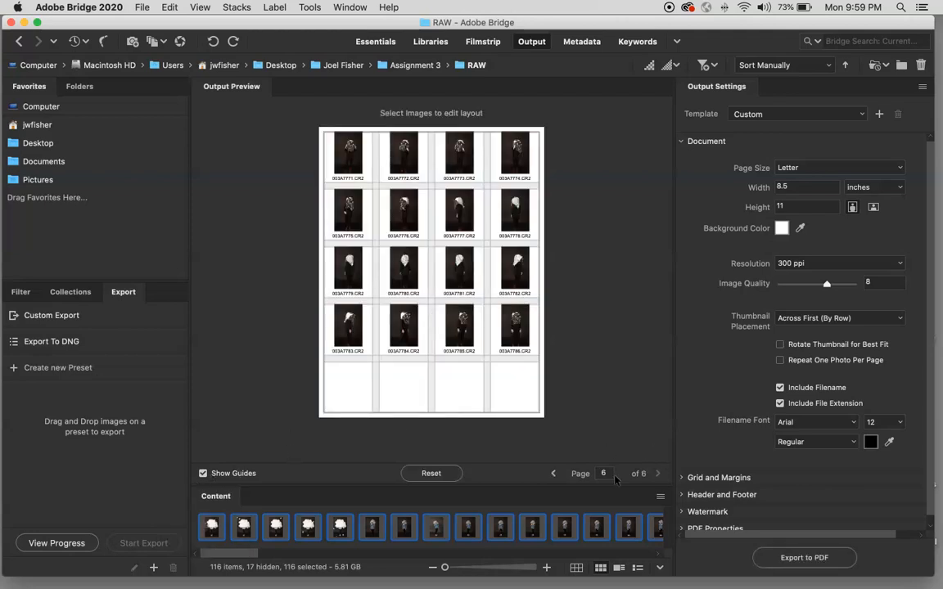
click(555, 474)
click(554, 474)
click(555, 474)
click(554, 474)
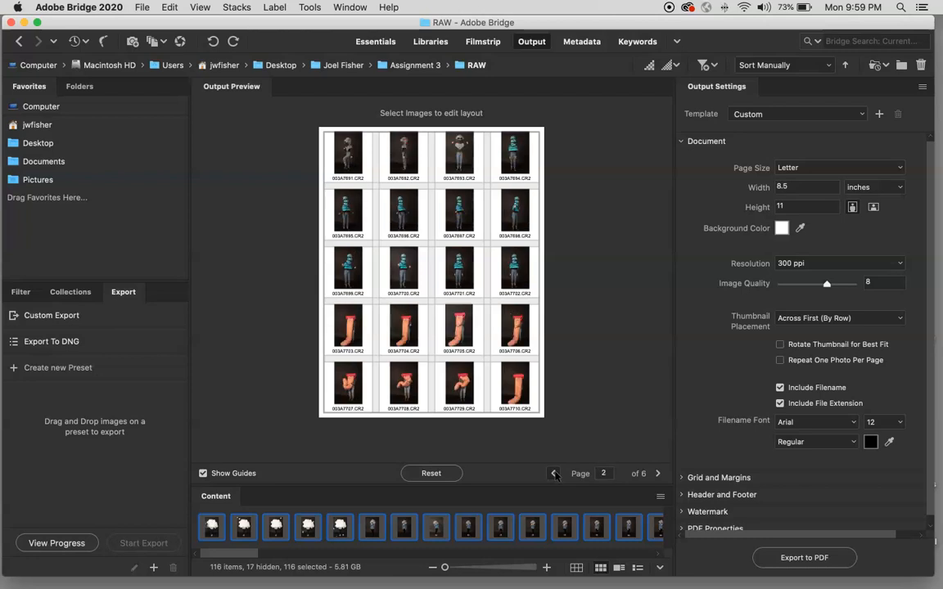
click(555, 474)
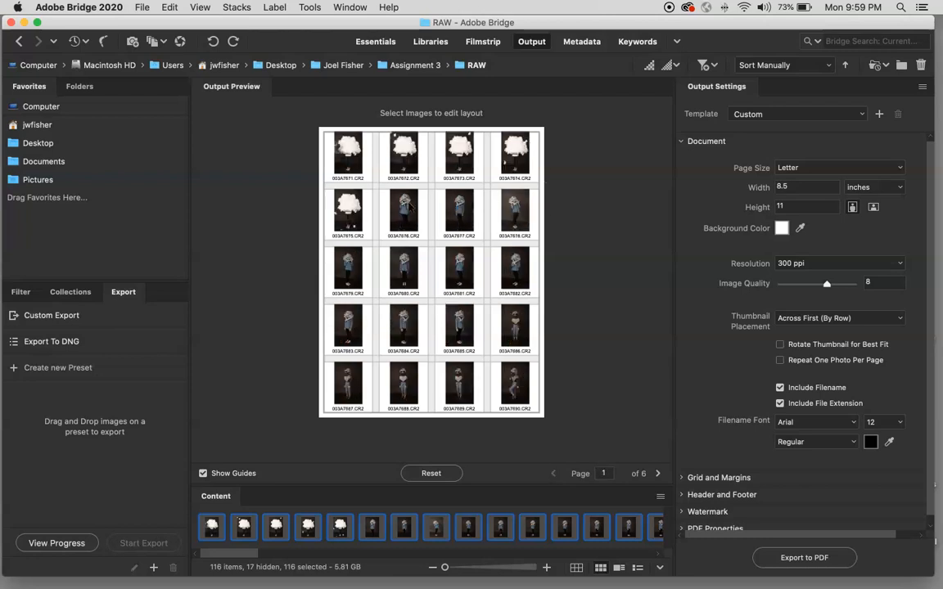
click(203, 474)
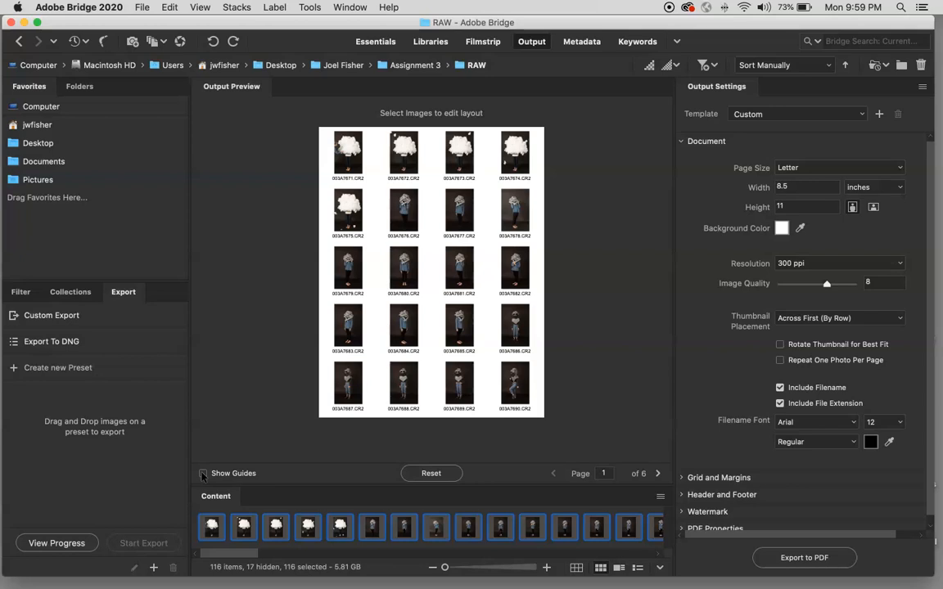
click(203, 474)
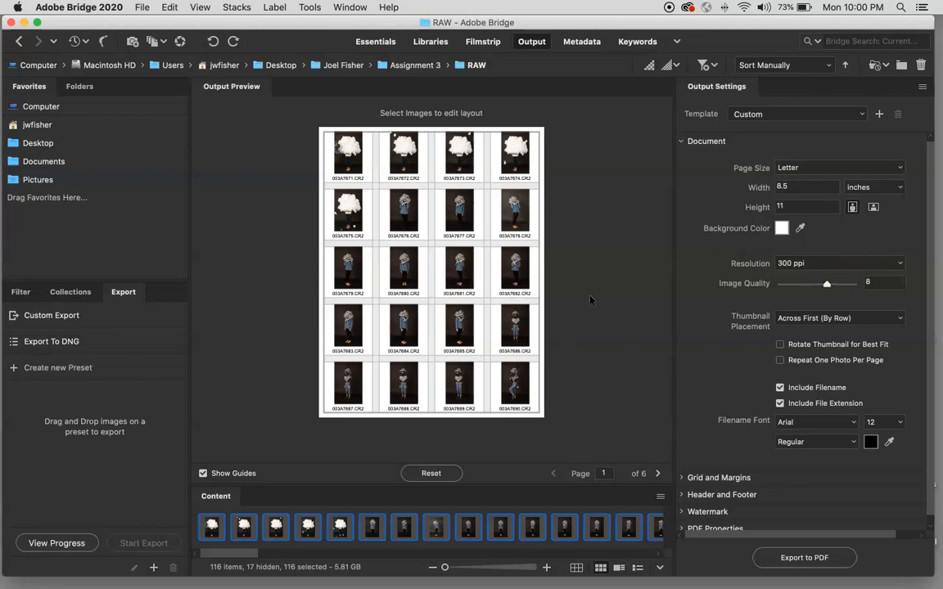
Set the contact sheet's resolution to 150 ppi and its image quality to 10
click(799, 266)
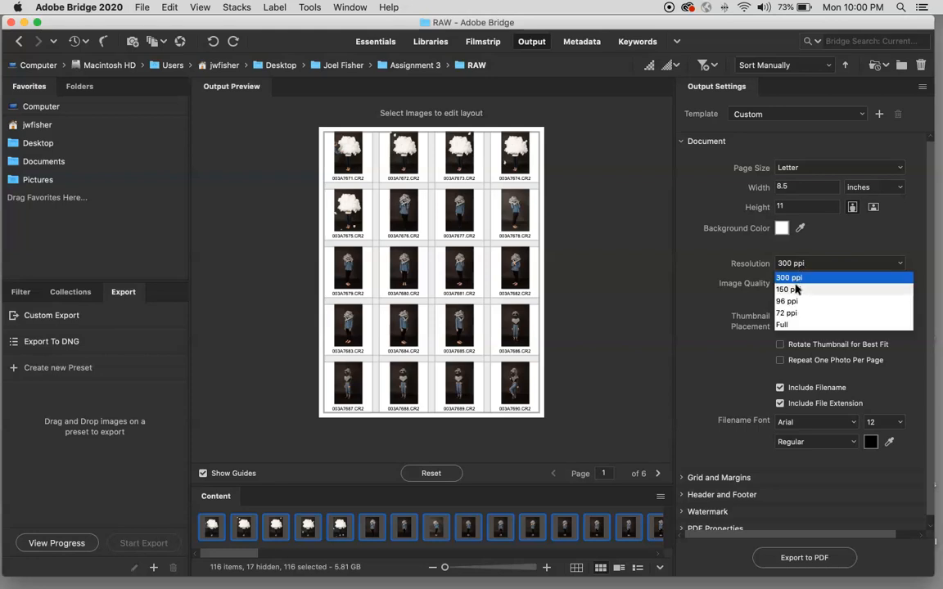
click(793, 289)
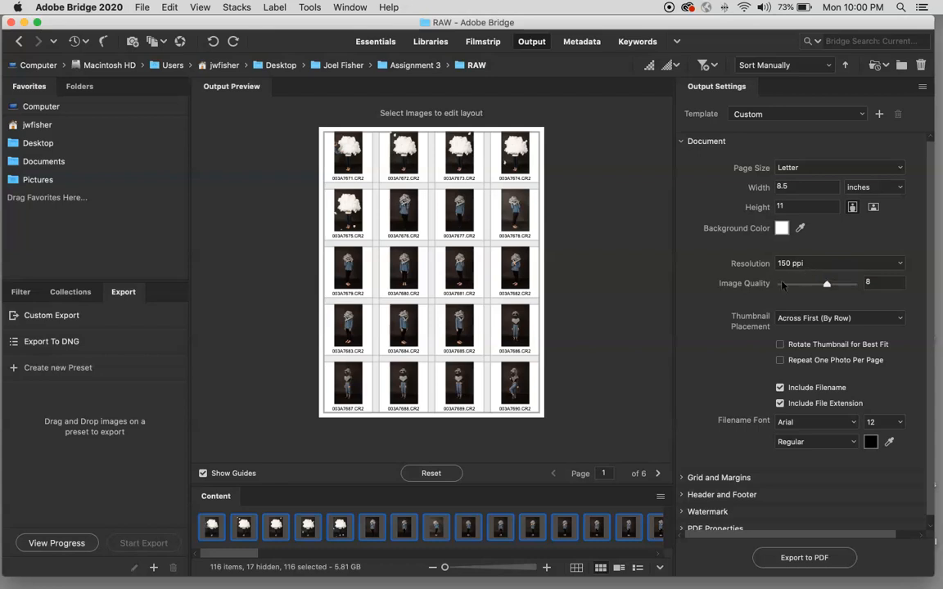
drag(828, 285, 840, 285)
scroll(798, 336, down, 1)
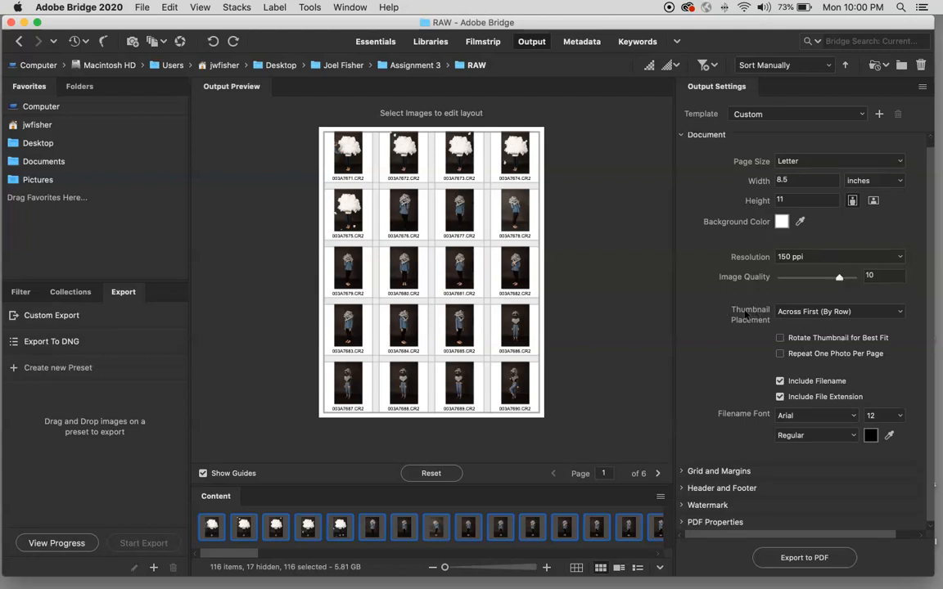
Check the thumbnail placement options and try the photo captions without the file extension
click(832, 313)
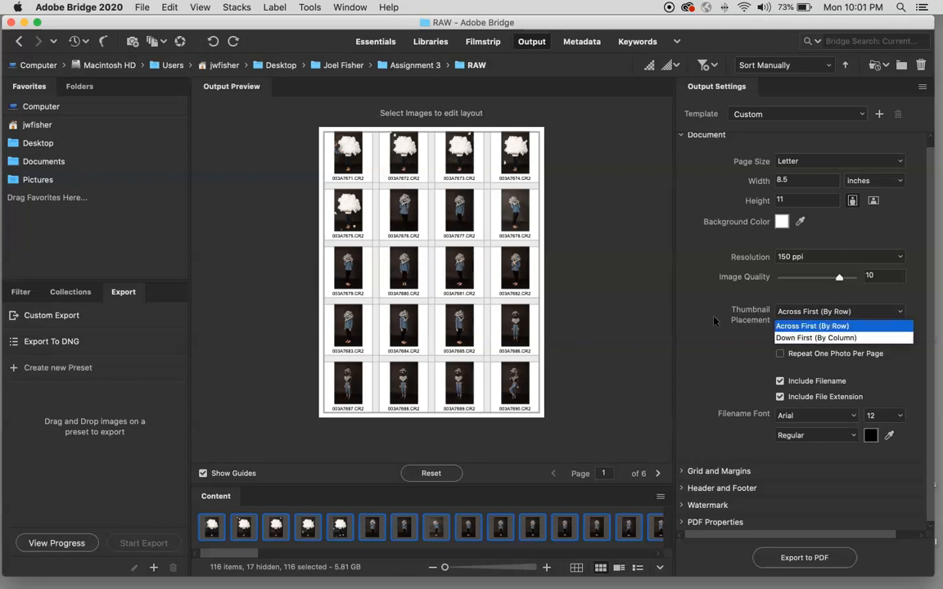
click(729, 352)
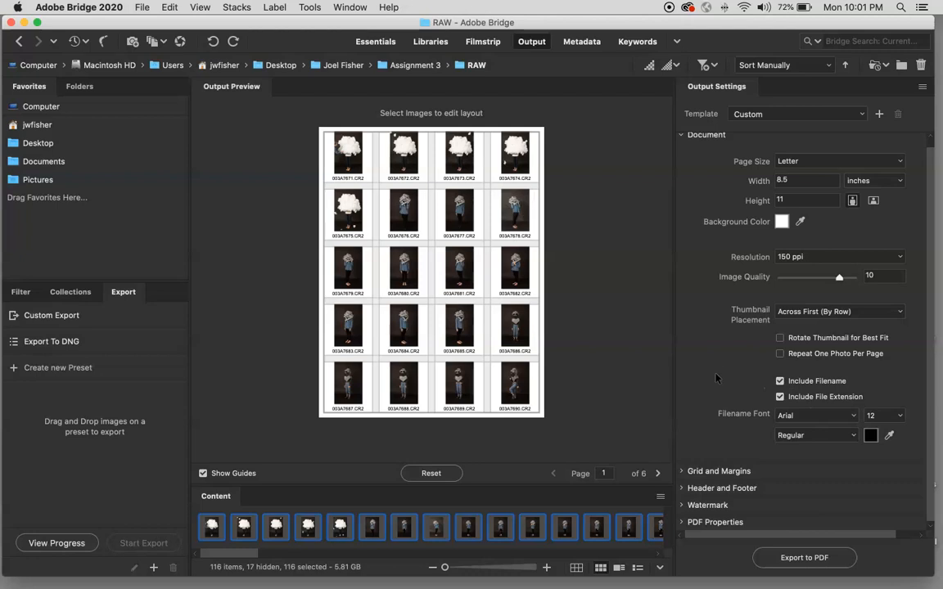
click(780, 396)
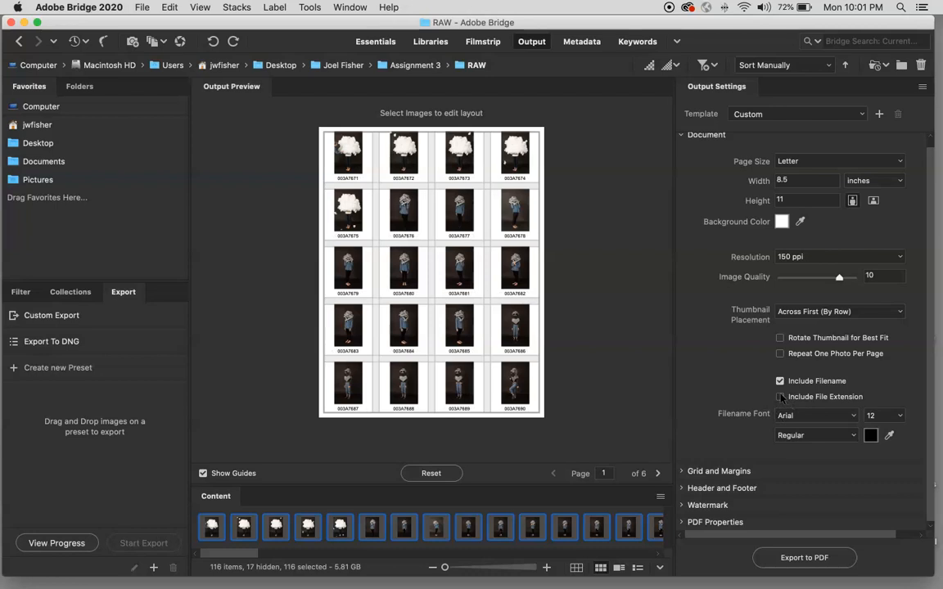
click(780, 397)
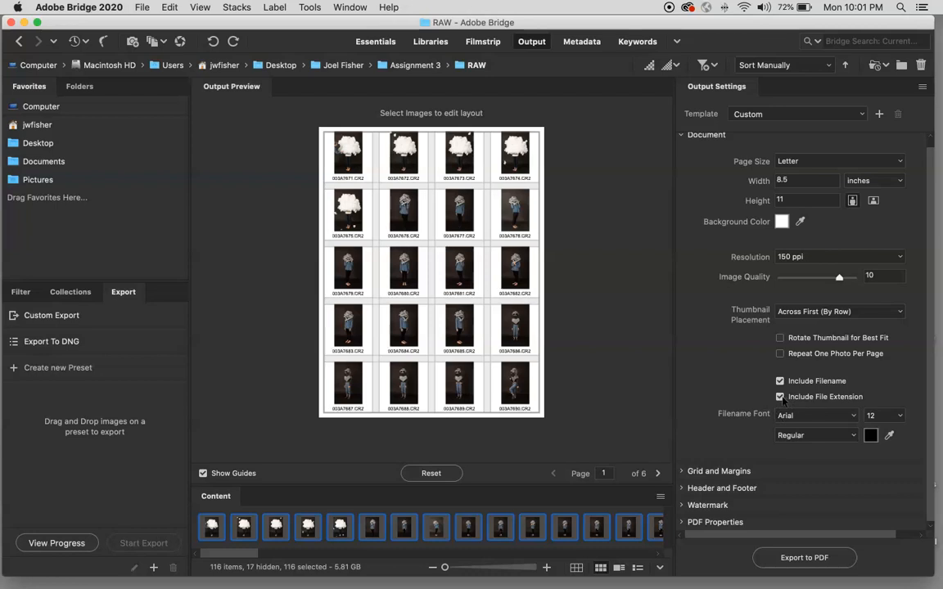
click(780, 397)
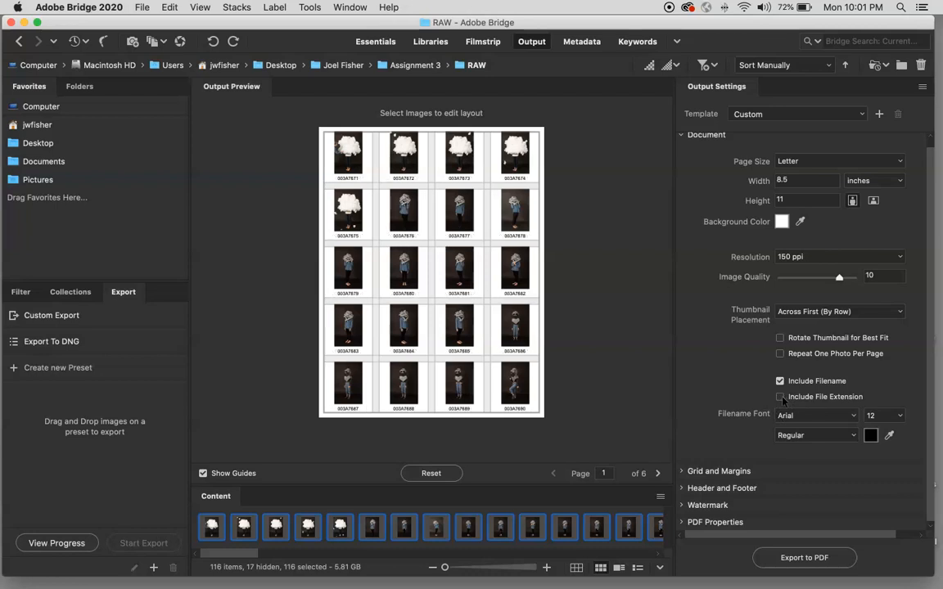
click(782, 400)
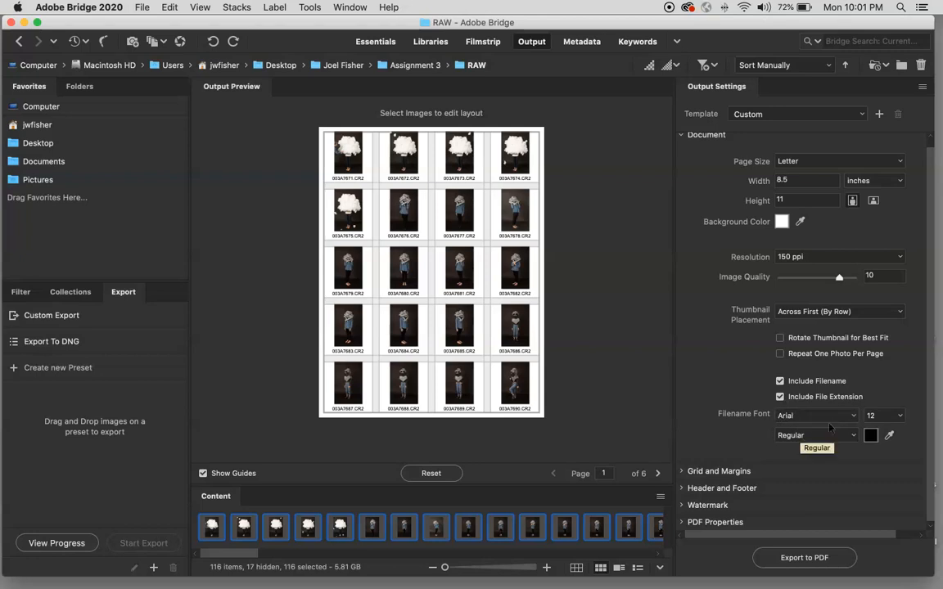
Try six rows in the contact sheet's grid layout, and set it back to five rows
click(680, 136)
click(680, 159)
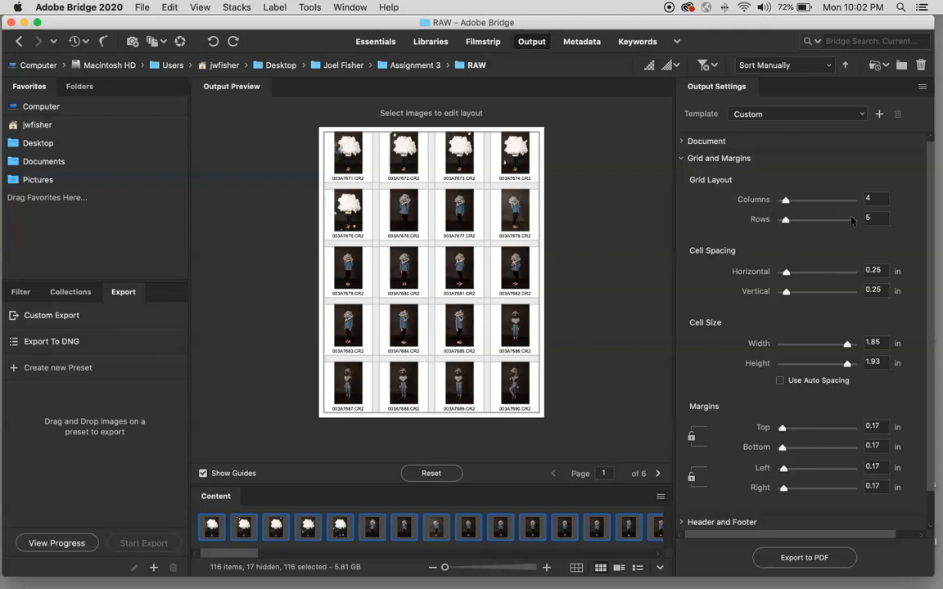
drag(787, 219, 787, 220)
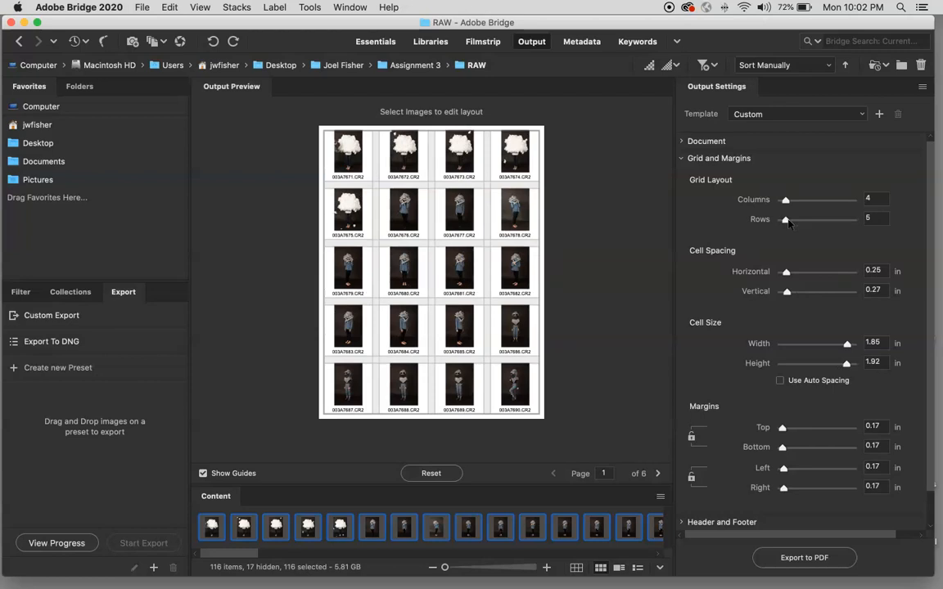
drag(786, 220, 788, 220)
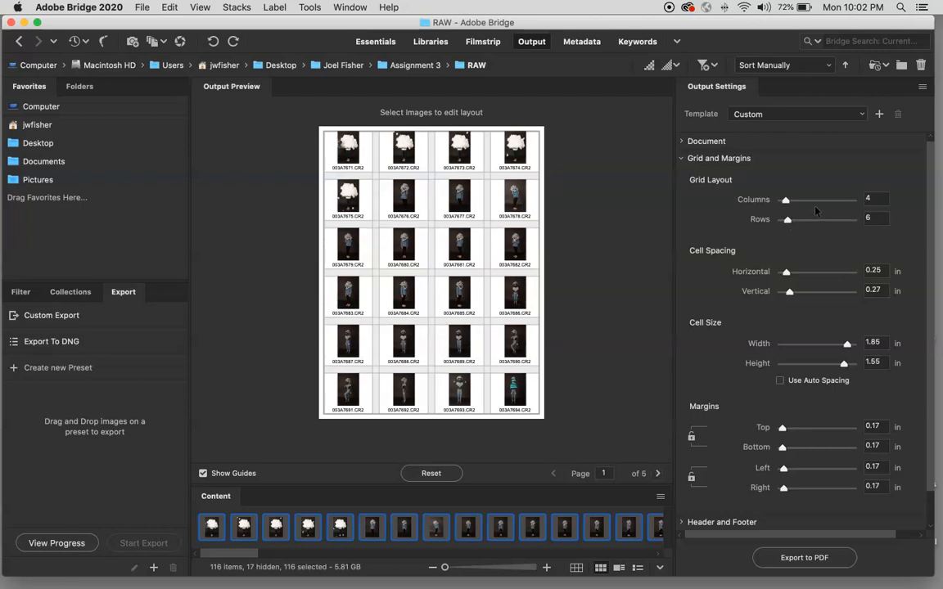
drag(788, 221, 786, 223)
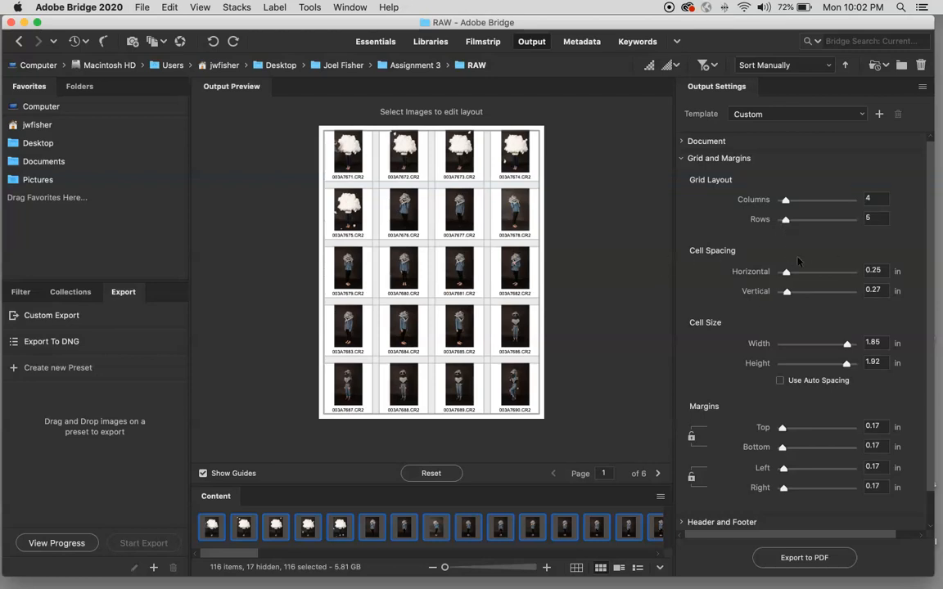
scroll(788, 307, down, 2)
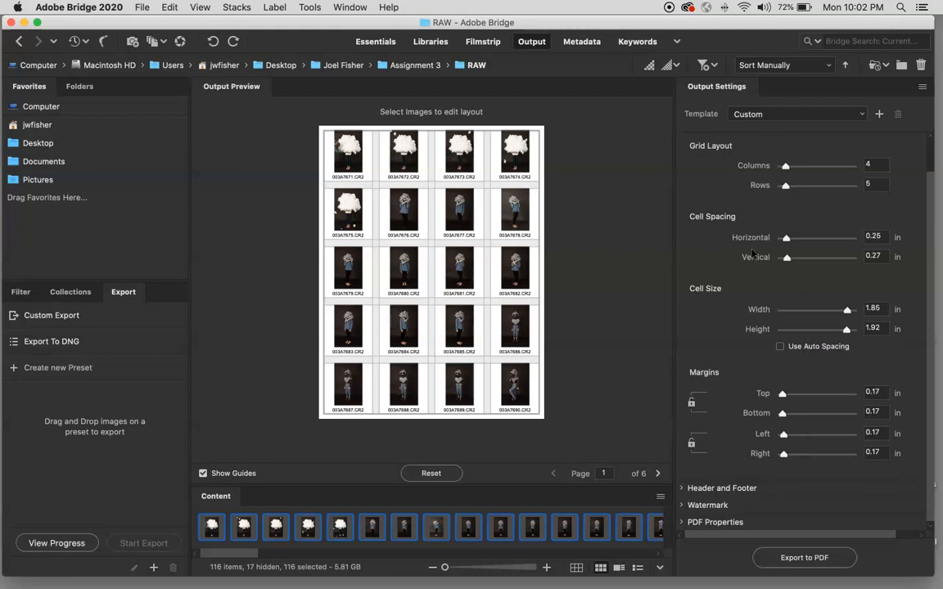
scroll(751, 254, up, 2)
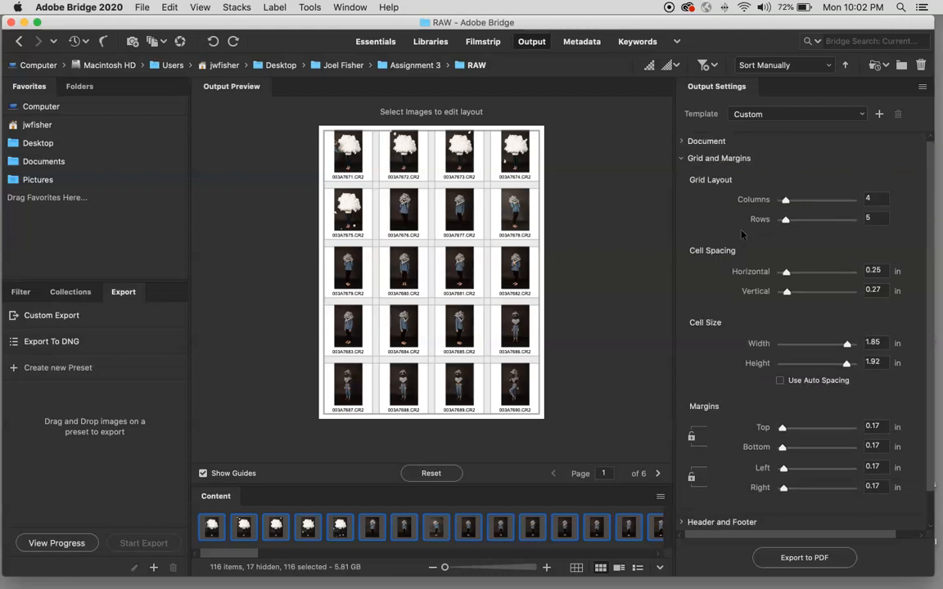
click(681, 160)
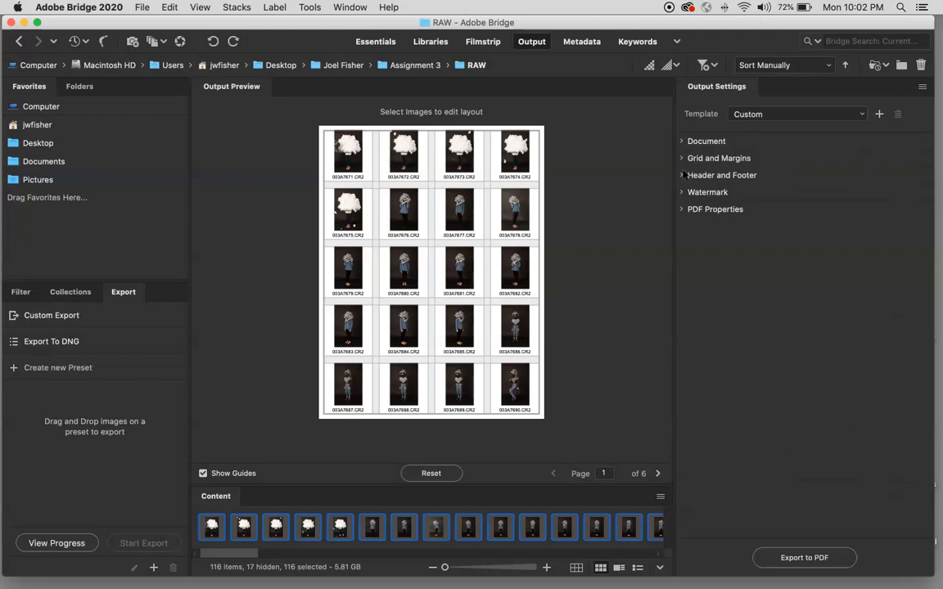
Review the header and footer, watermark and PDF property options for the contact sheet
click(682, 175)
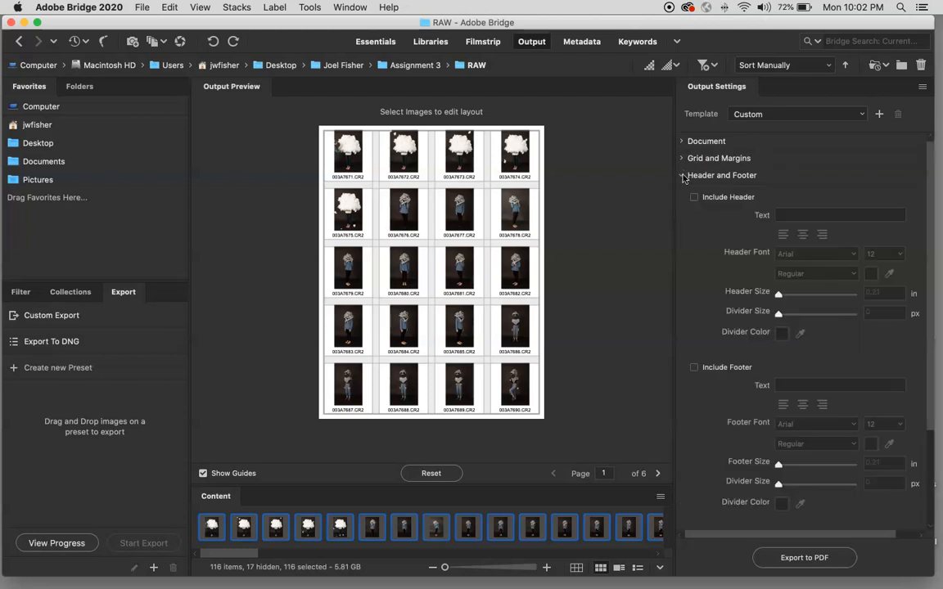
click(681, 176)
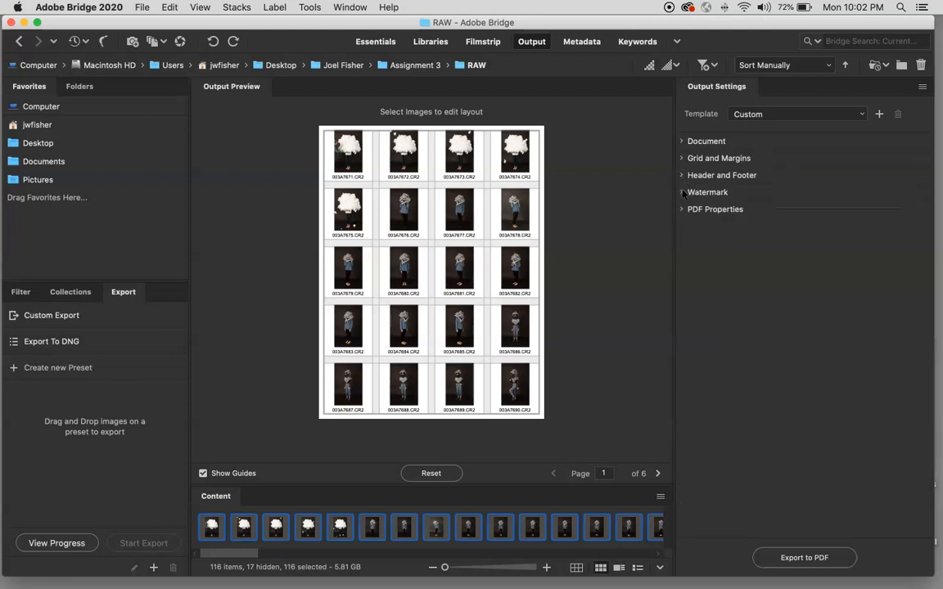
click(682, 192)
click(682, 192)
click(682, 210)
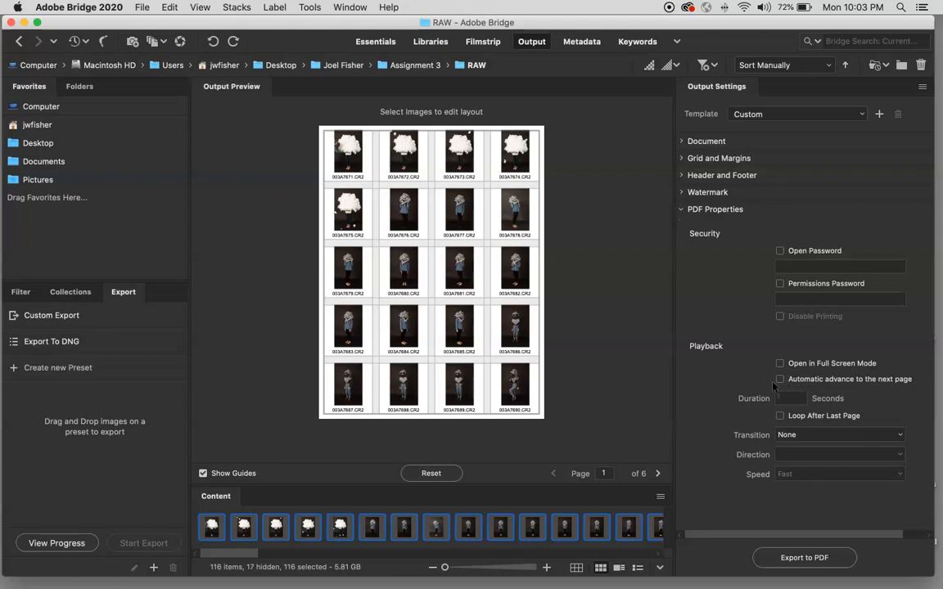
click(687, 211)
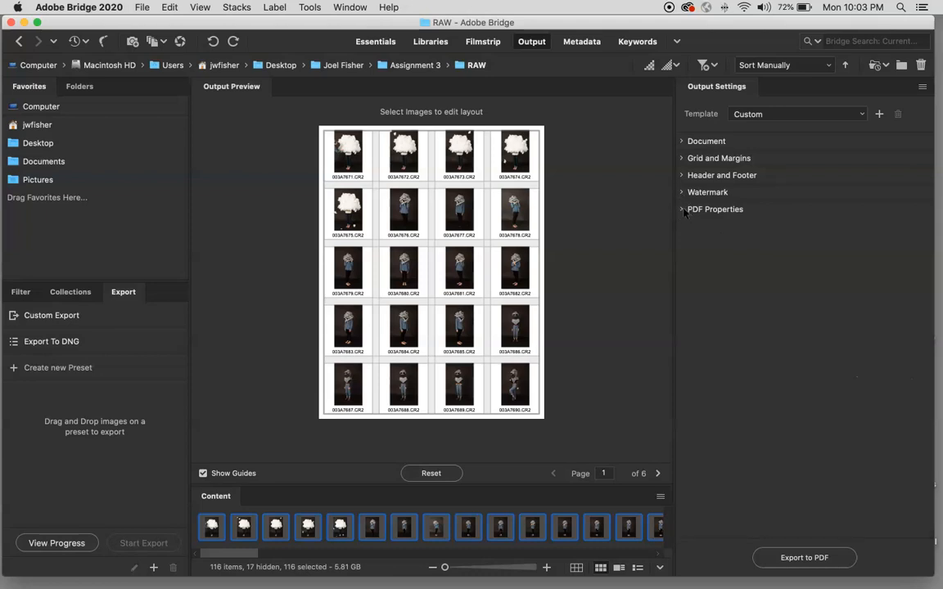
Start exporting the contact sheet to PDF and name the file "Assign 3" followed by the photographer's name
click(793, 560)
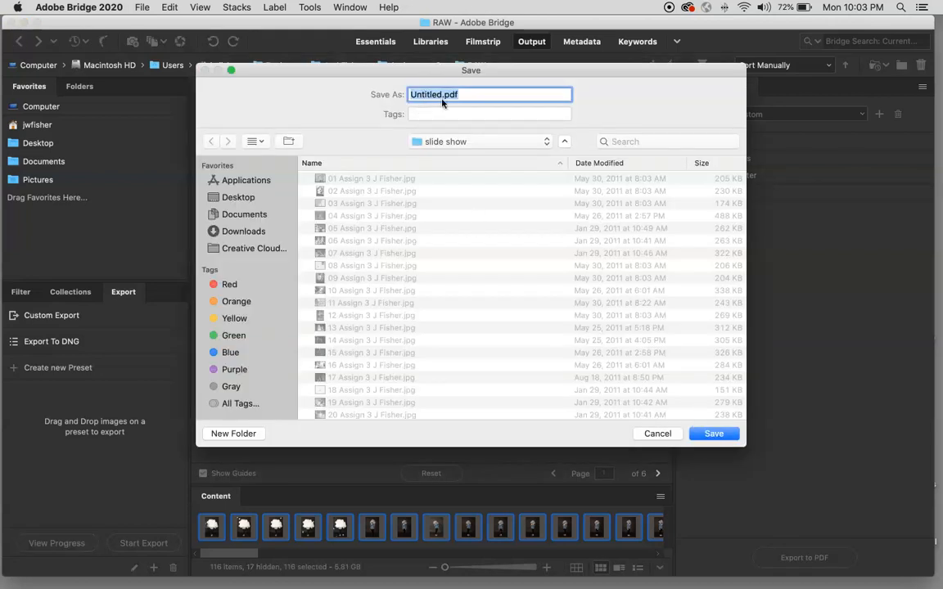
click(437, 95)
double_click(438, 95)
text(Assign 3 JW Fisher)
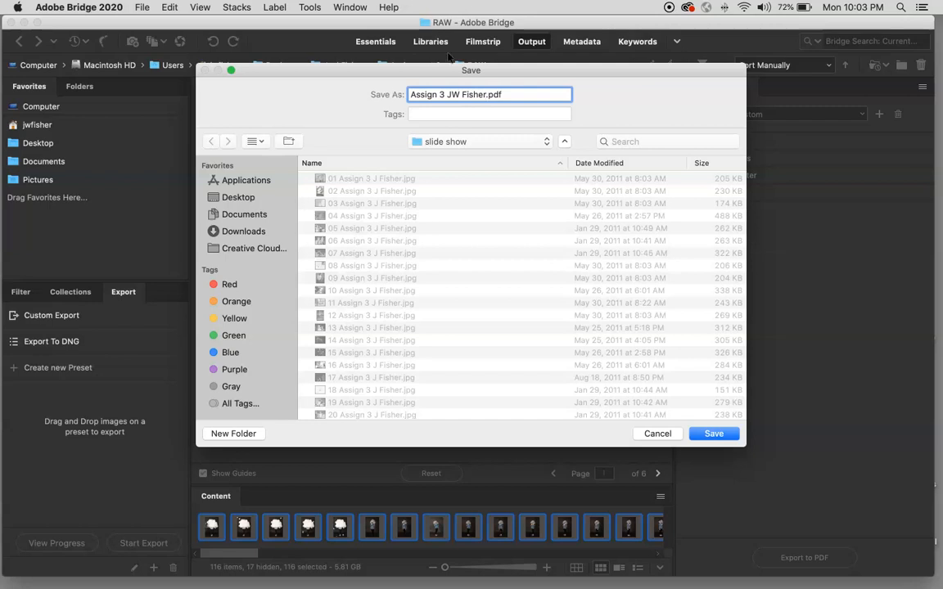
Save the PDF in the CONTACTS folder of Assignment 3, inside the photographer's folder on the Desktop
click(473, 141)
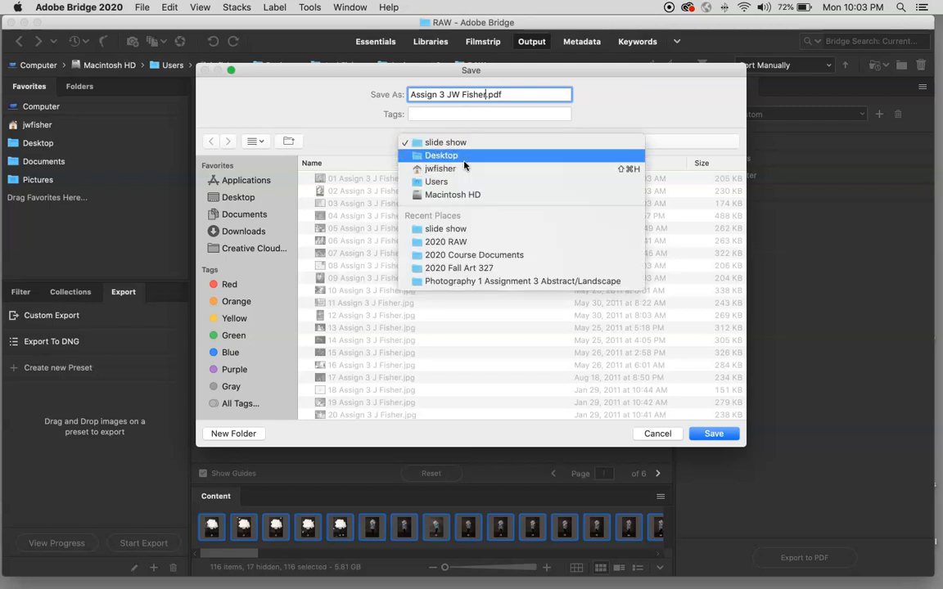
click(463, 158)
scroll(305, 301, down, 8)
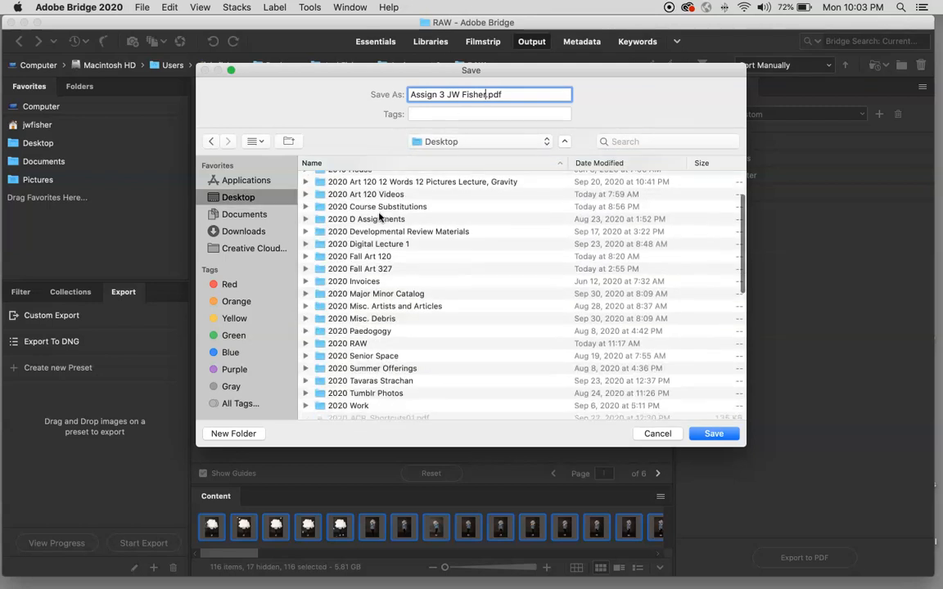
scroll(305, 302, down, 6)
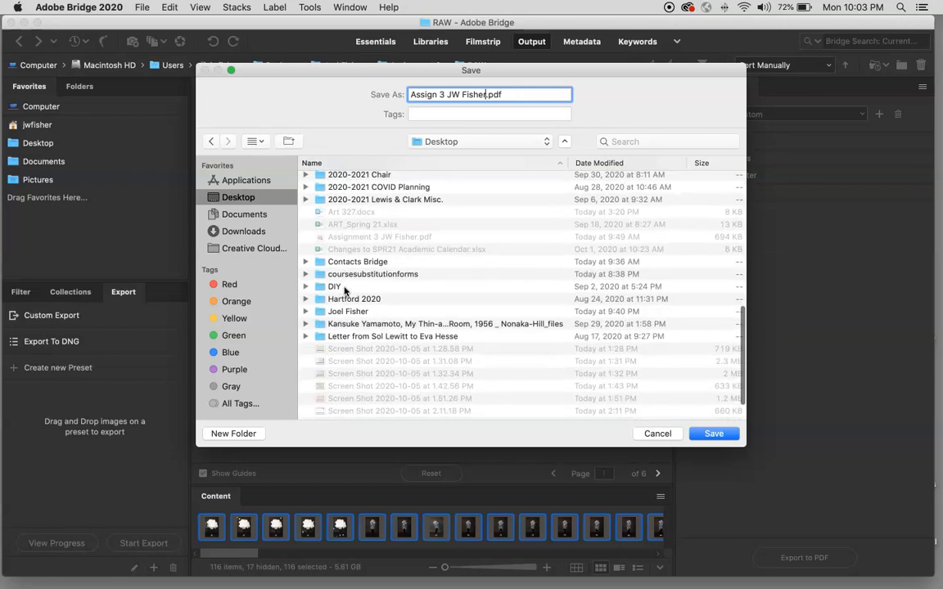
double_click(353, 313)
click(363, 204)
double_click(362, 206)
double_click(340, 179)
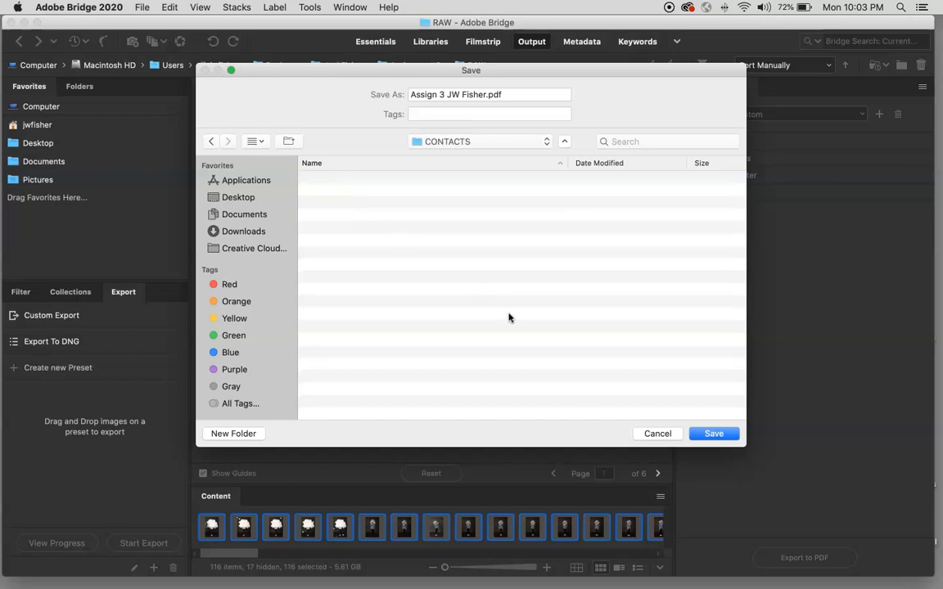
click(712, 433)
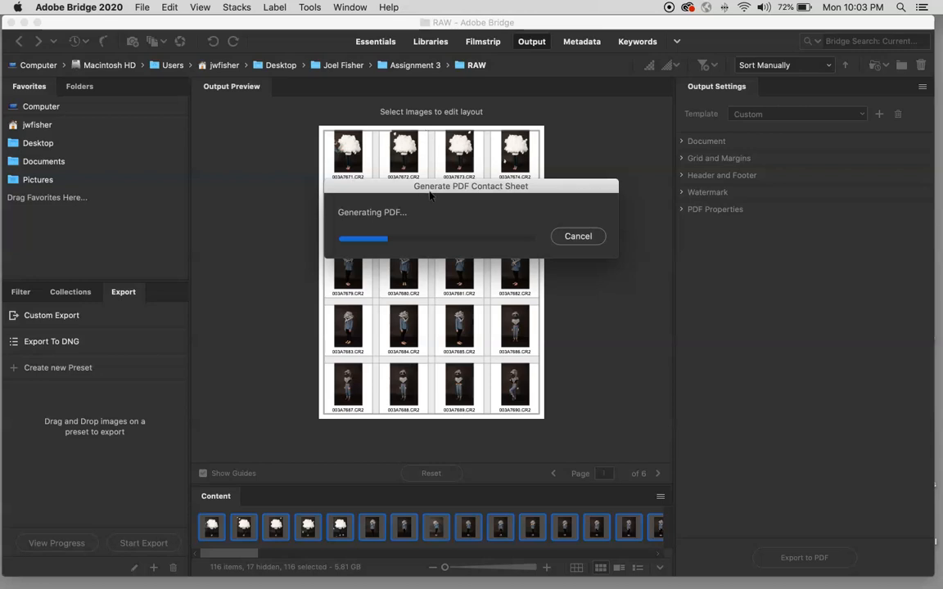
drag(359, 185, 323, 170)
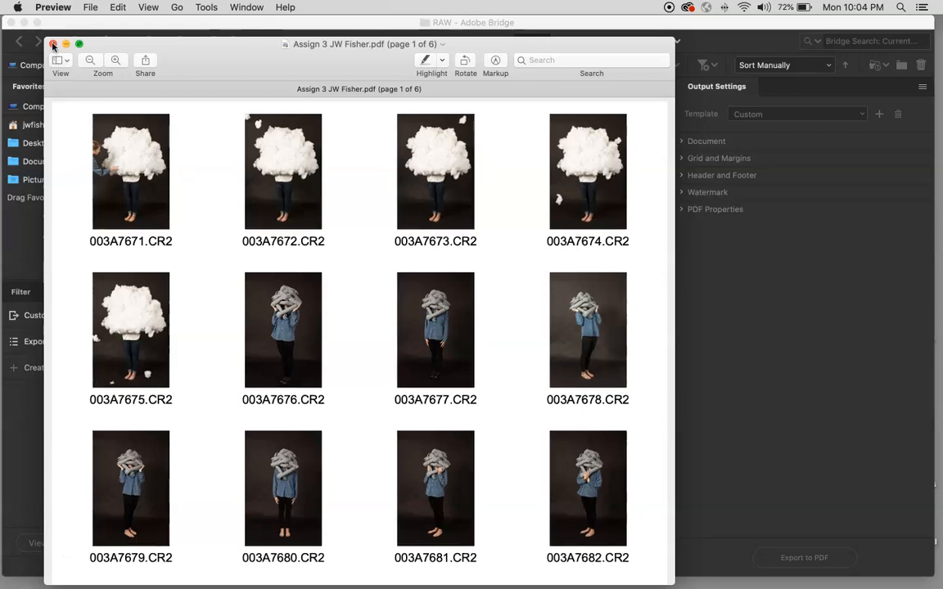
Look through the exported contact sheet PDF in Preview and examine the thumbnails on page 4 up close
scroll(267, 183, down, 2)
scroll(267, 183, down, 20)
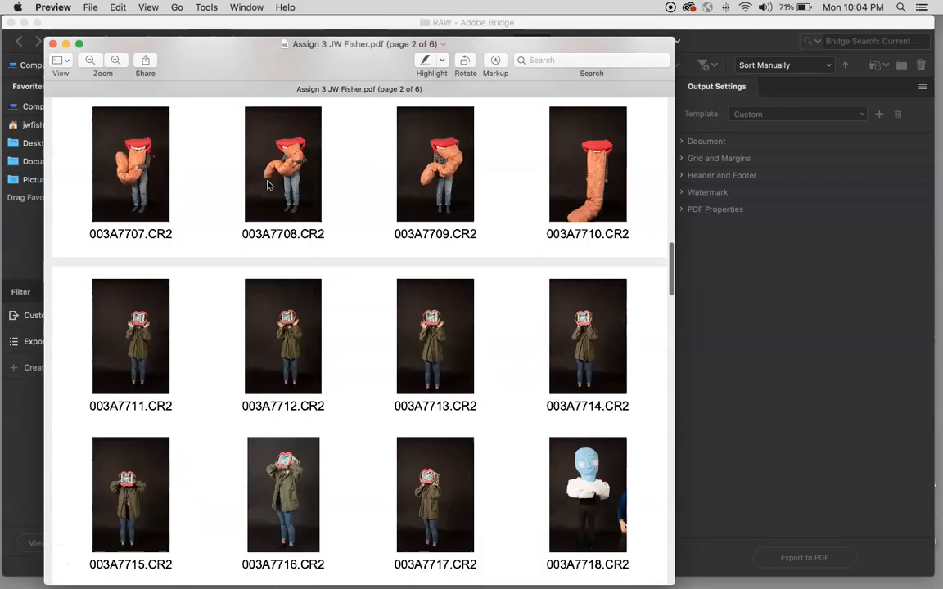
scroll(404, 250, down, 10)
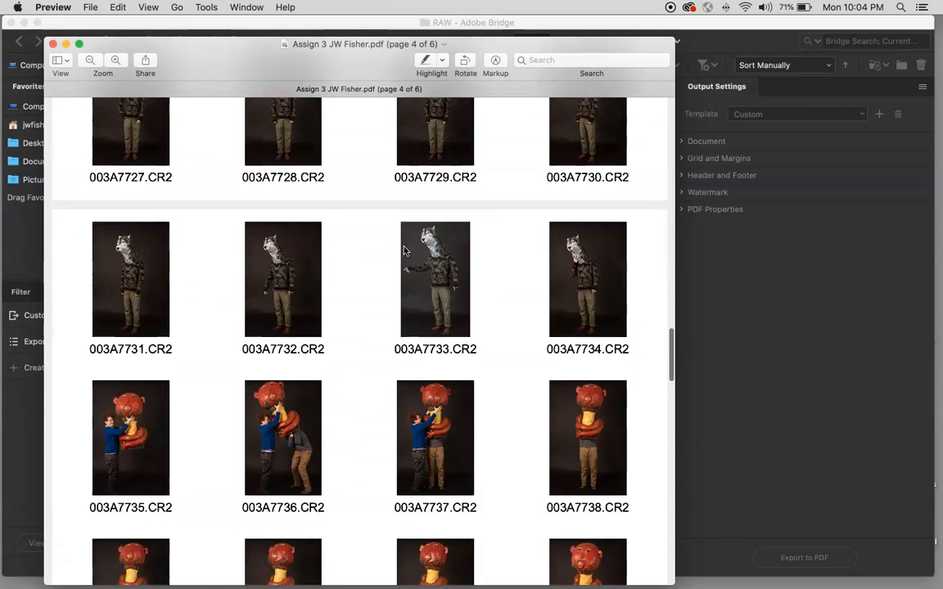
scroll(404, 250, down, 8)
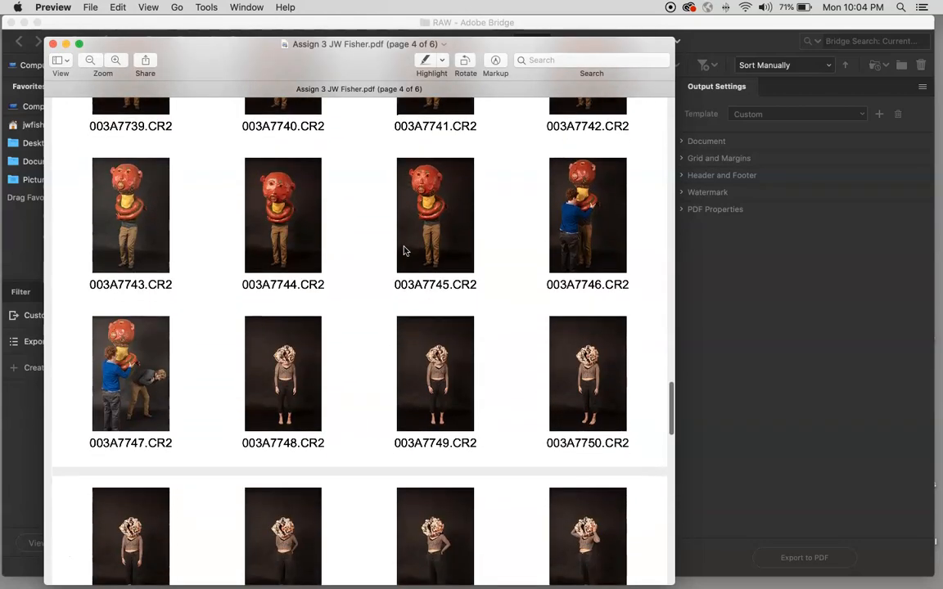
key(super+plus)
key(super+plus)
key(super+plus)
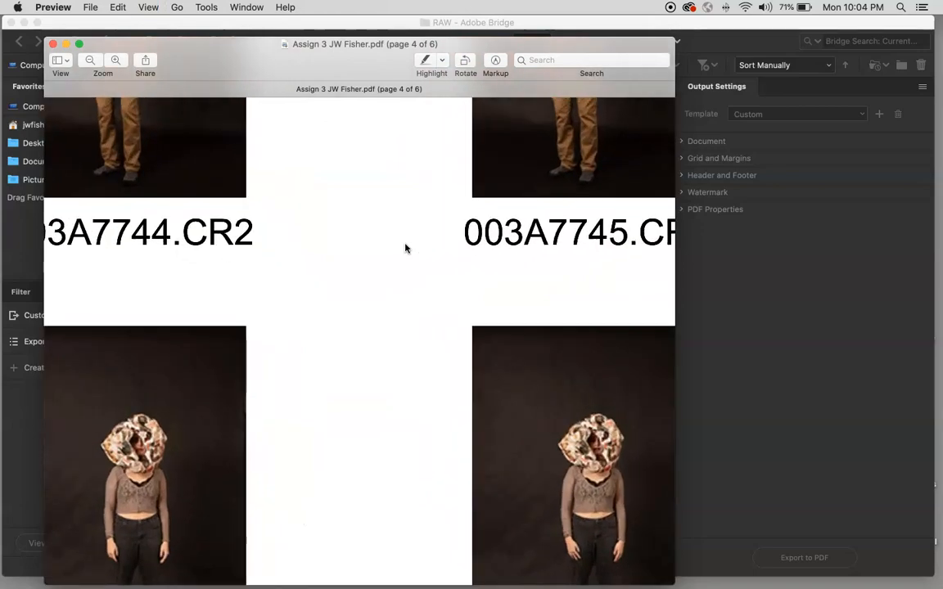
scroll(404, 246, up, 3)
scroll(397, 243, left, 3)
scroll(394, 241, up, 4)
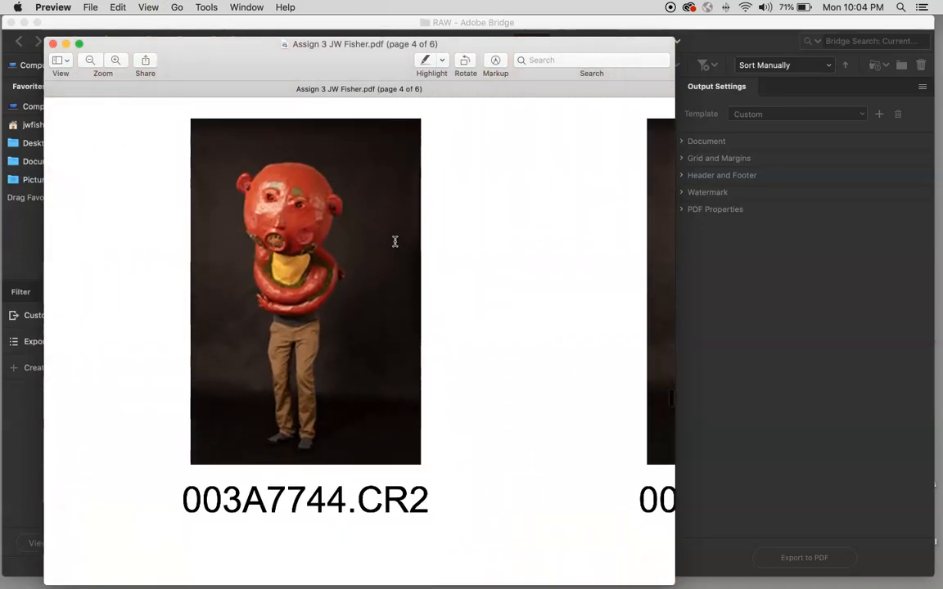
scroll(394, 242, left, 1)
key(super+minus)
key(super+minus)
key(super+minus)
key(super+minus)
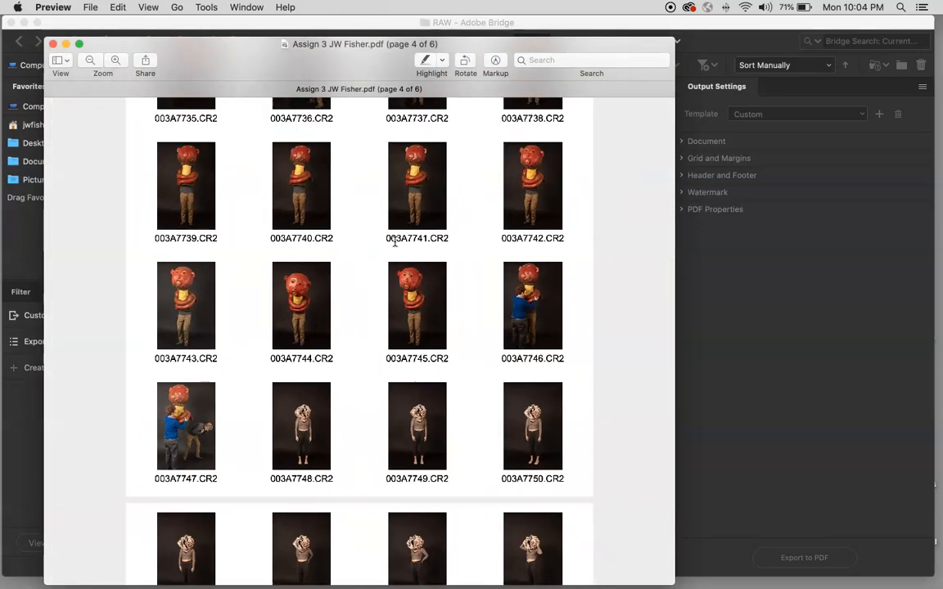
key(super+plus)
key(super+plus)
key(super+plus)
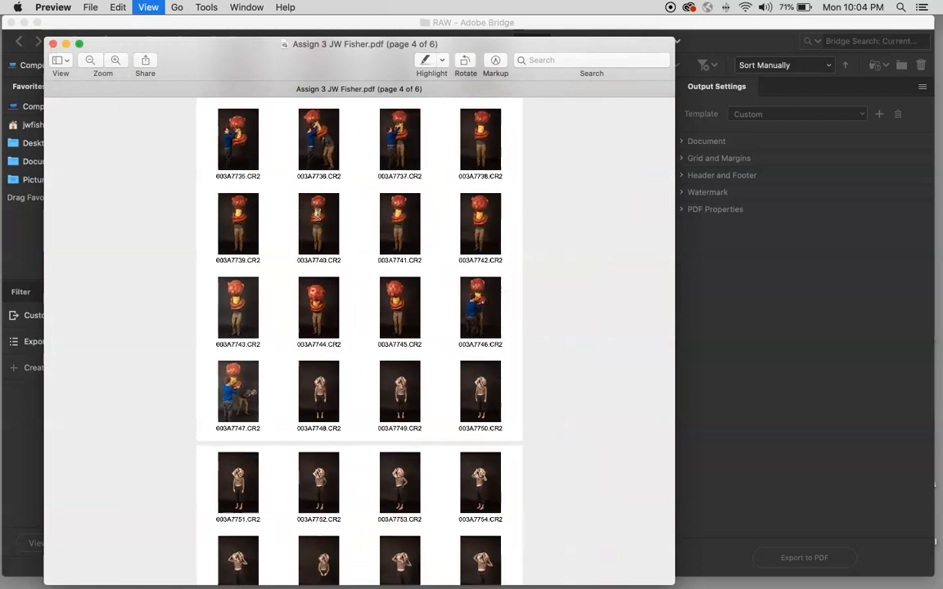
key(super+plus)
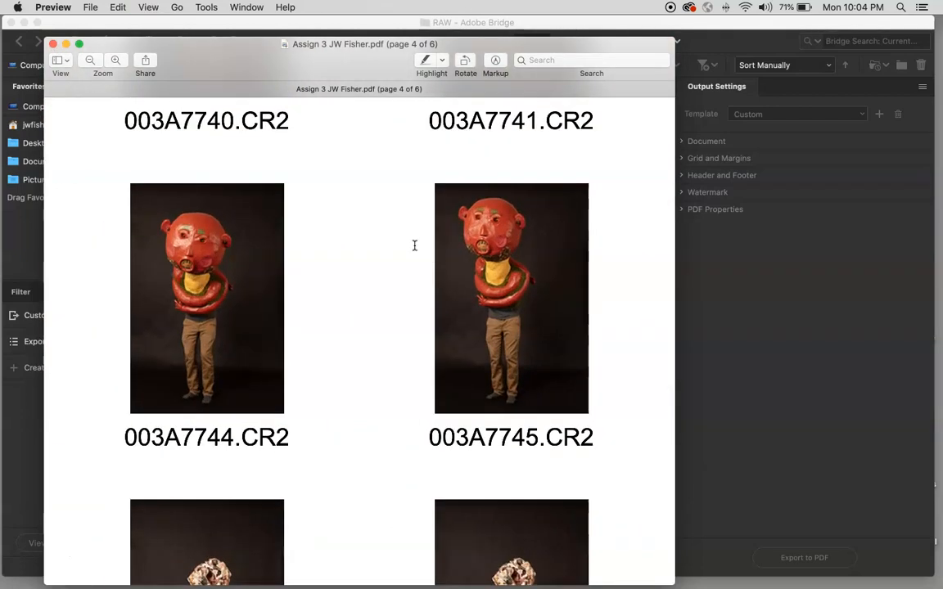
click(66, 44)
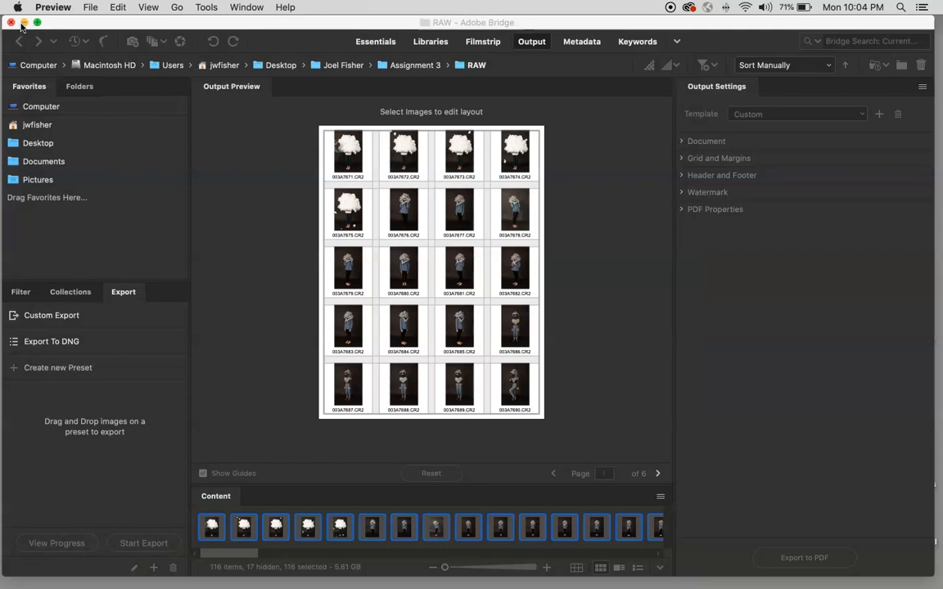
Switch to Finder, check the exported PDF's file size in the CONTACTS folder, and close the folder window
click(25, 22)
double_click(190, 129)
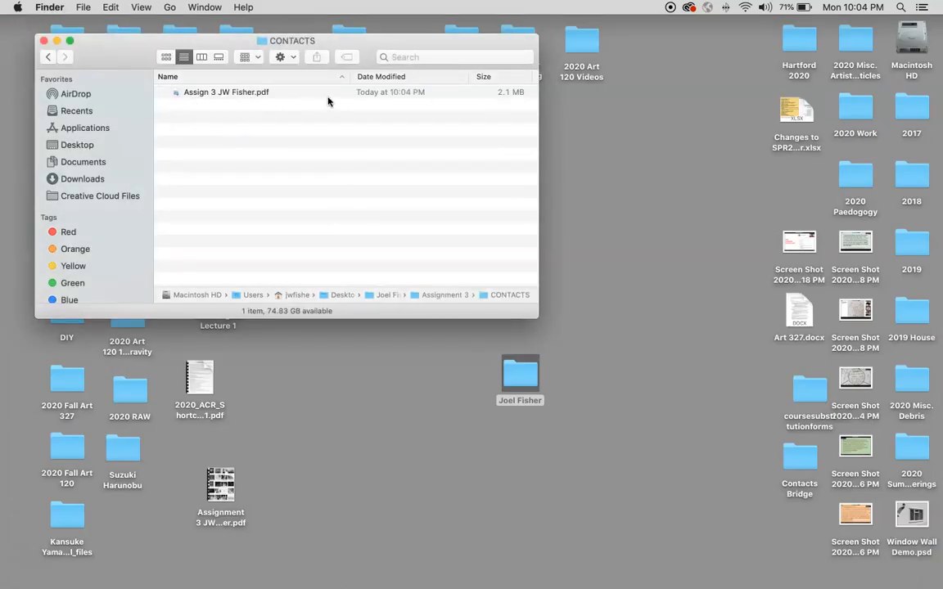
drag(537, 317, 713, 373)
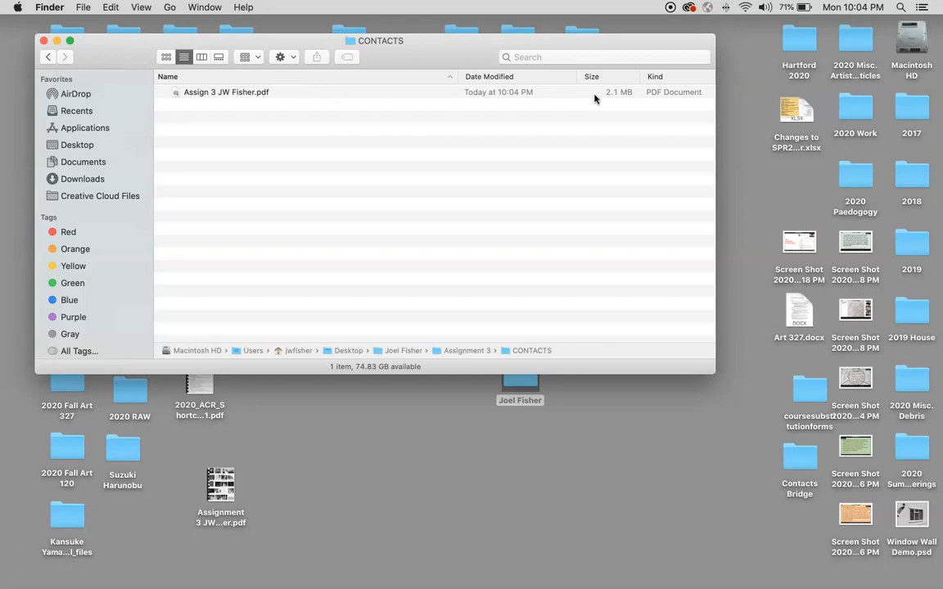
click(43, 41)
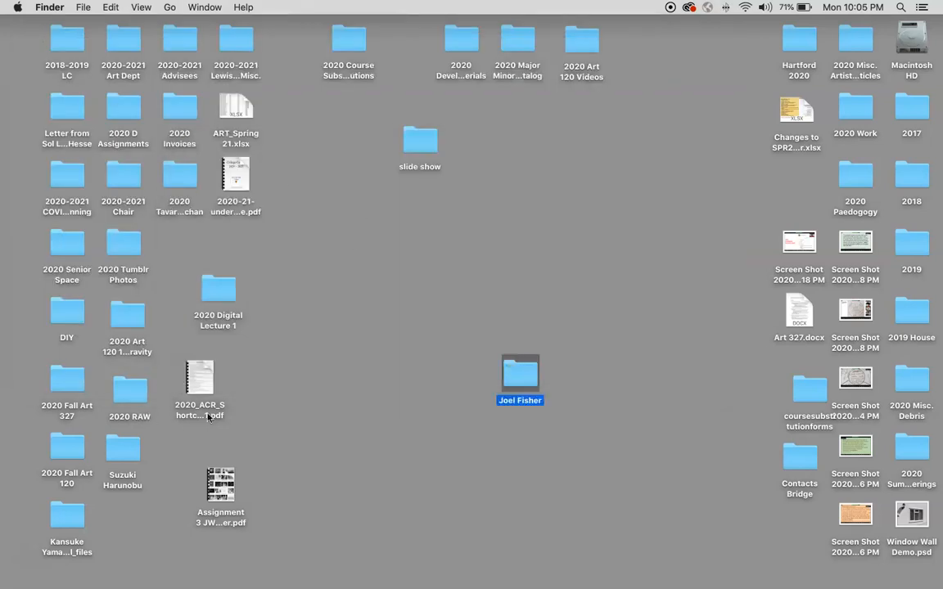